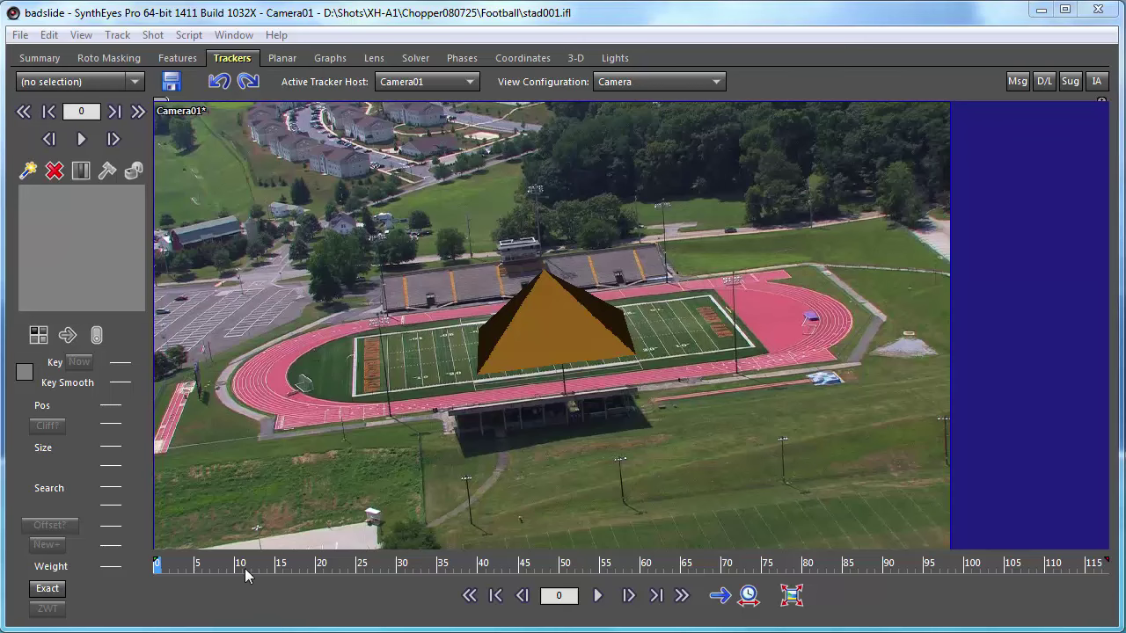
Scrub through the shot with the pyramid centred to see it sliding on the field.
mouse_move(241, 564)
mouse_down()
mouse_move(724, 539)
mouse_move(849, 554)
mouse_move(1046, 556)
mouse_move(527, 580)
mouse_move(443, 605)
mouse_move(255, 580)
mouse_up()
scroll(607, 387, up, 3)
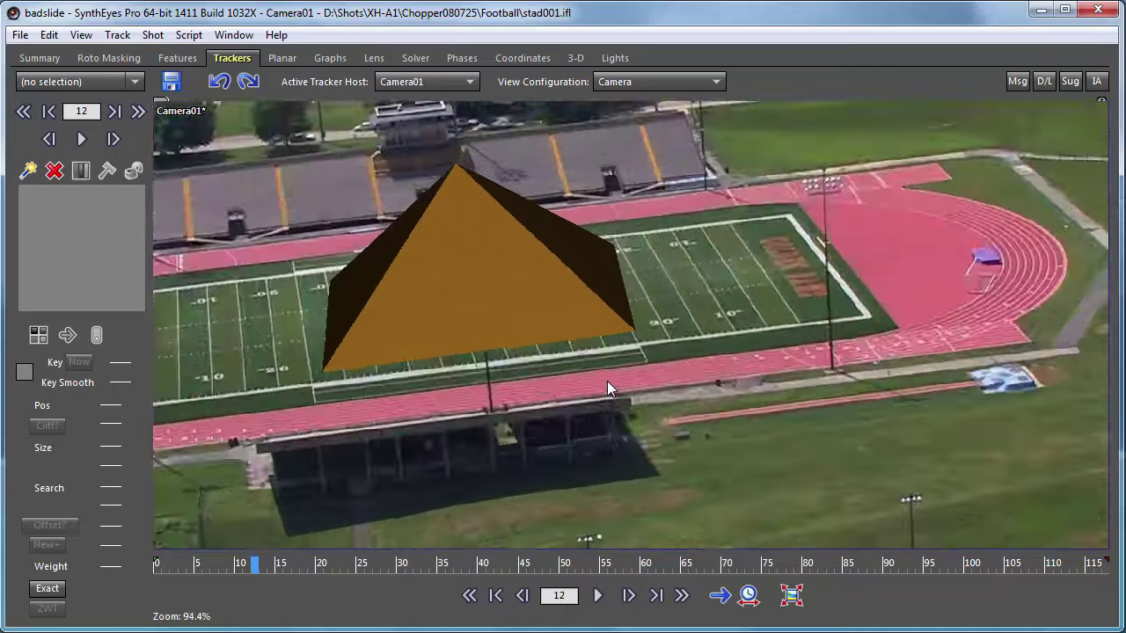
scroll(607, 381, up, 2)
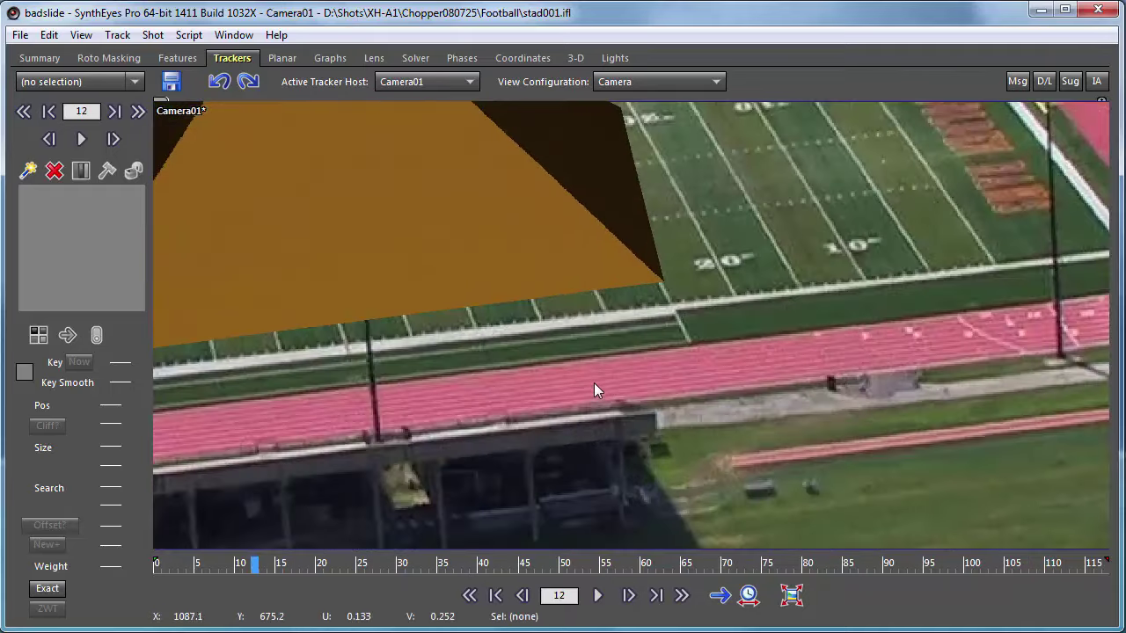
middle_drag(594, 382, 799, 409)
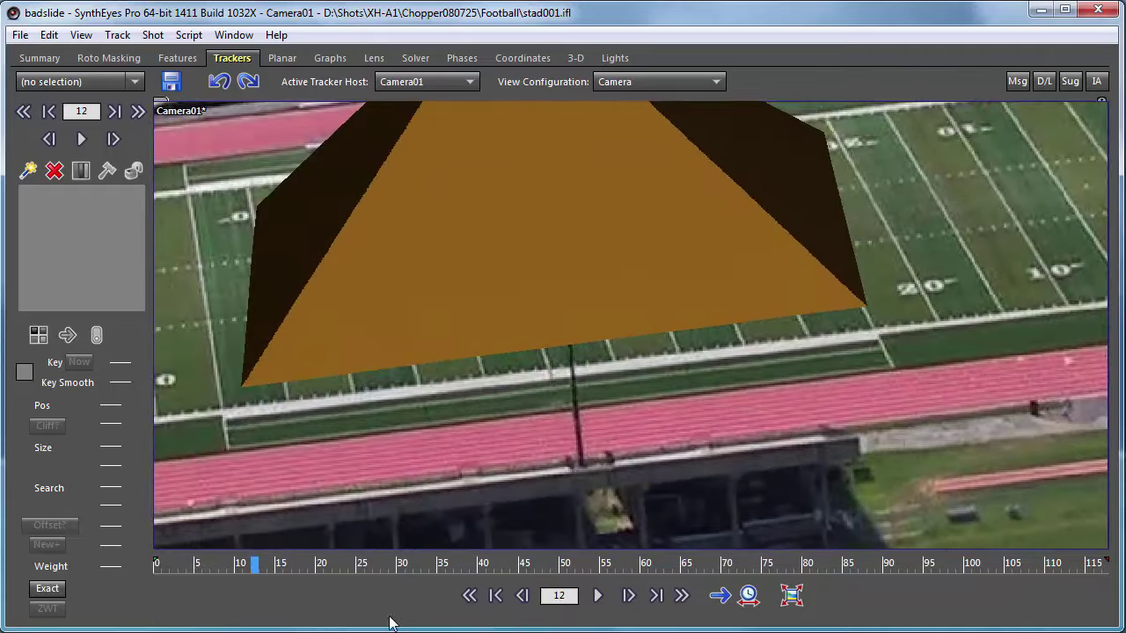
drag(264, 558, 186, 598)
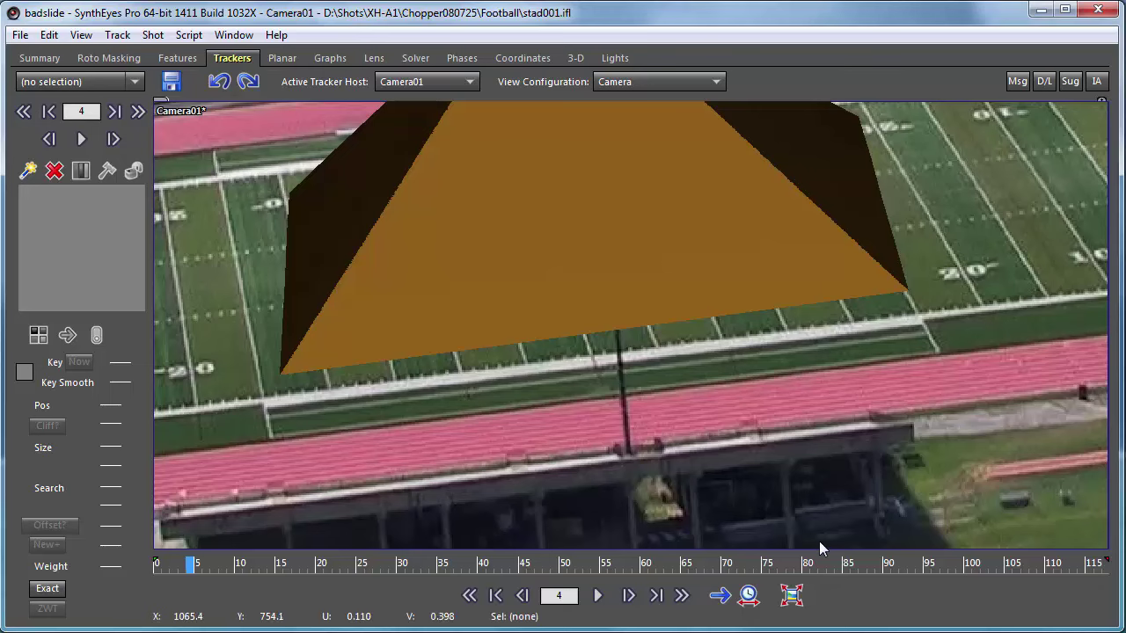
Start a new scene from stad001.ifl with default shot settings and auto-track and solve it.
click(19, 35)
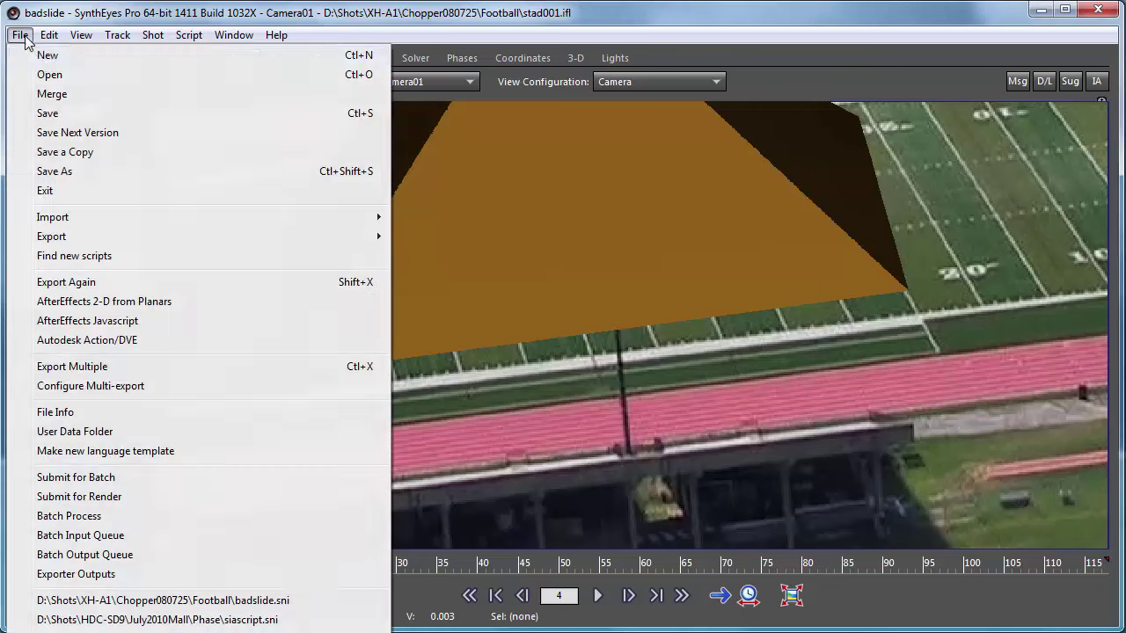
click(41, 50)
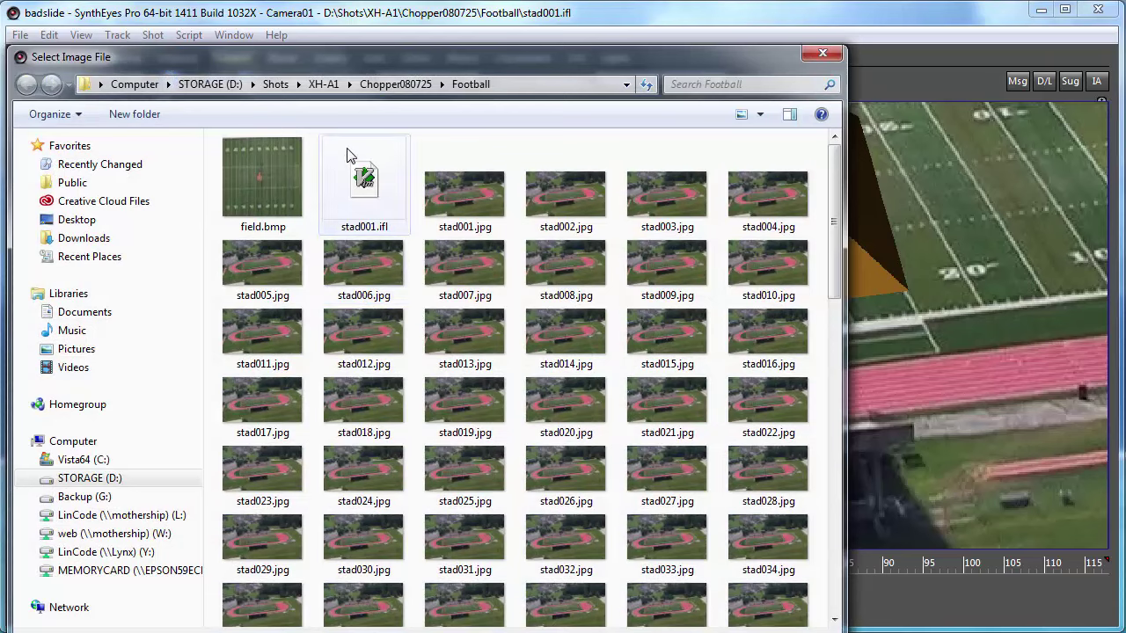
double_click(361, 180)
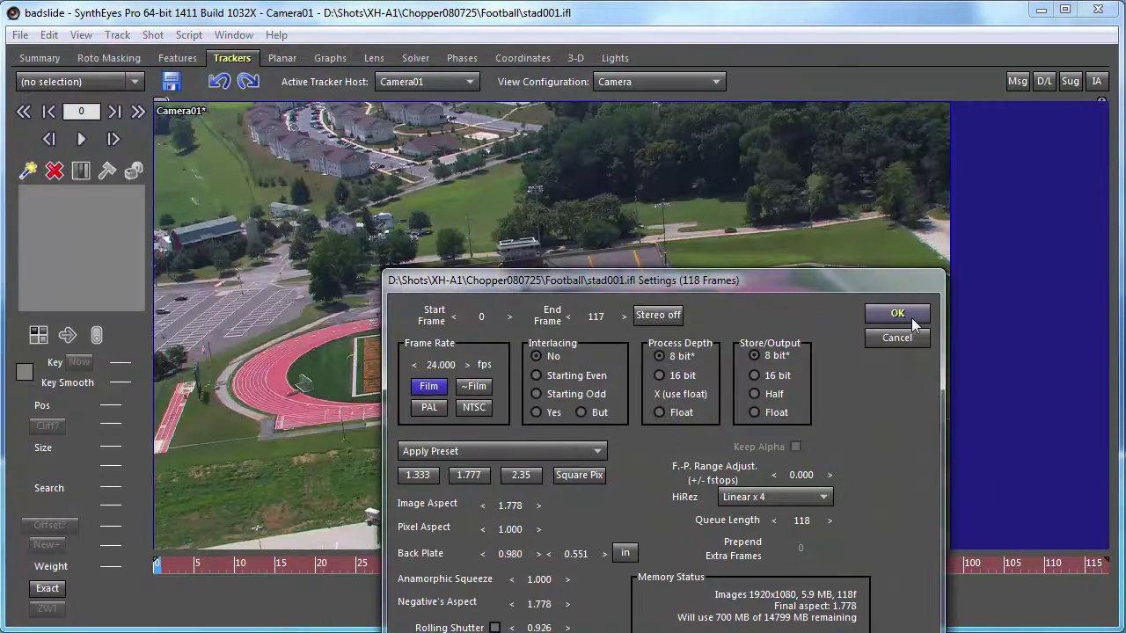
click(890, 315)
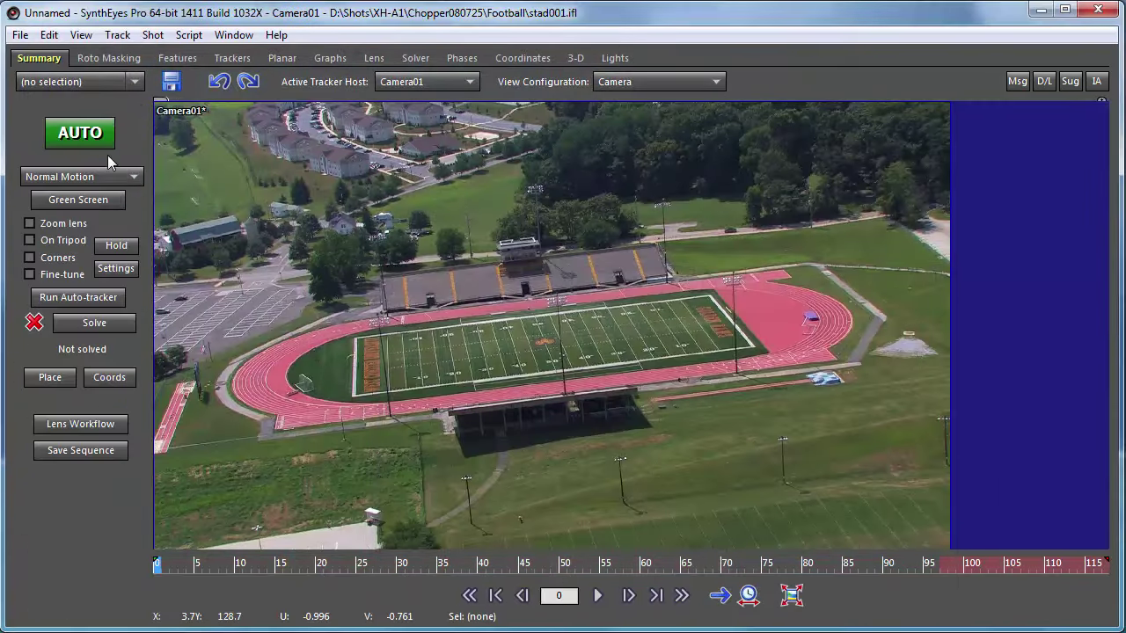
click(80, 134)
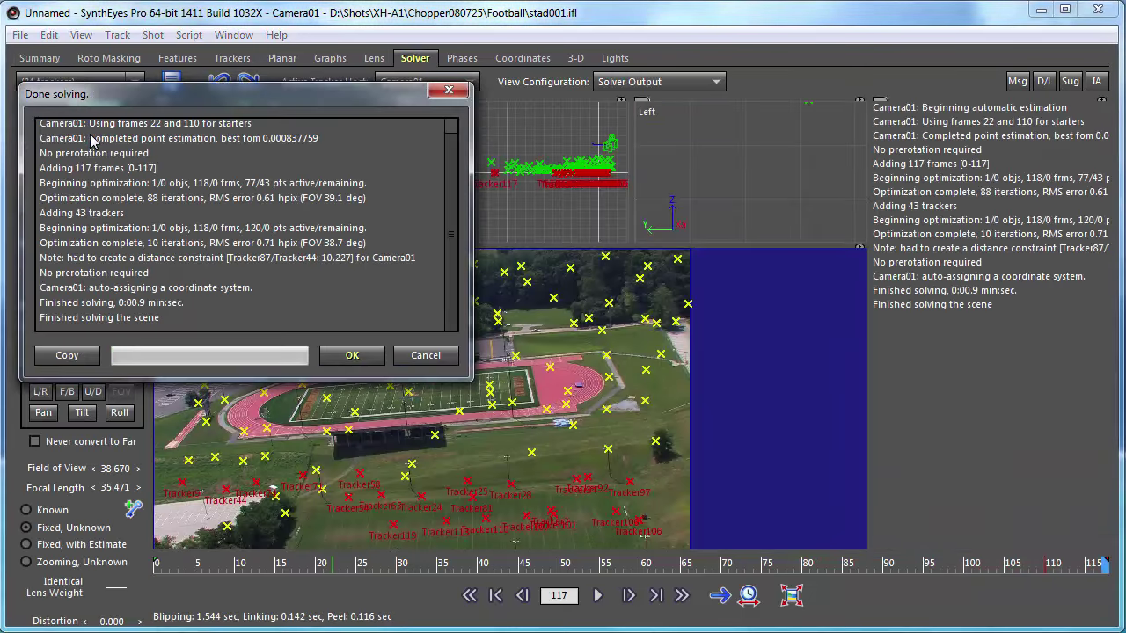
click(352, 355)
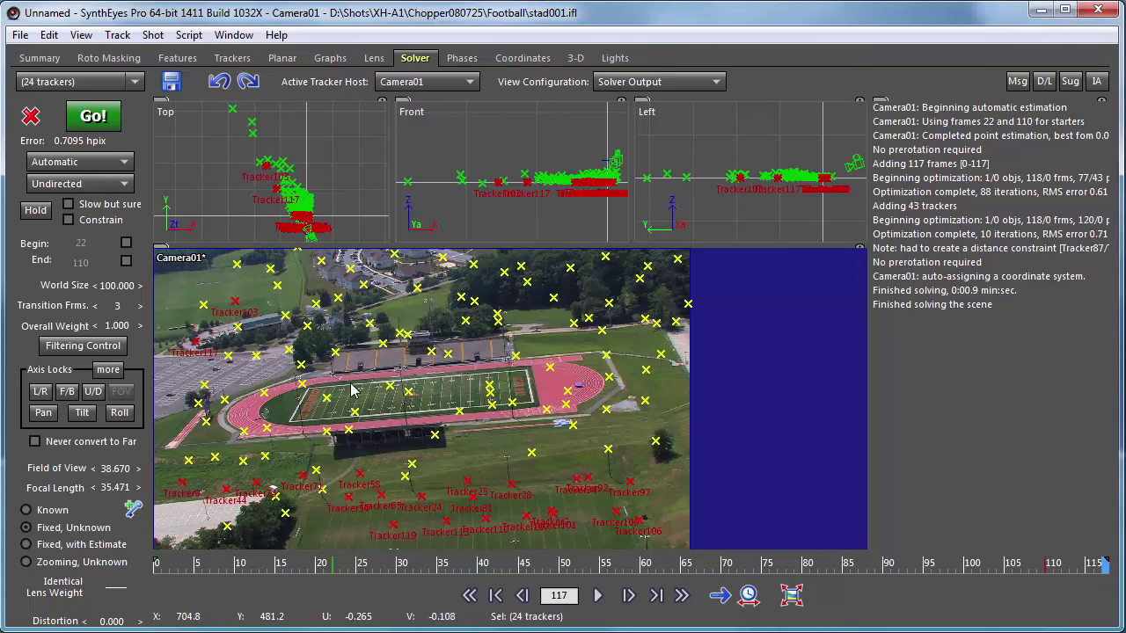
Show all trackers as error curves in the Graphs room, sorted by error, isolating Tracker7.
click(330, 59)
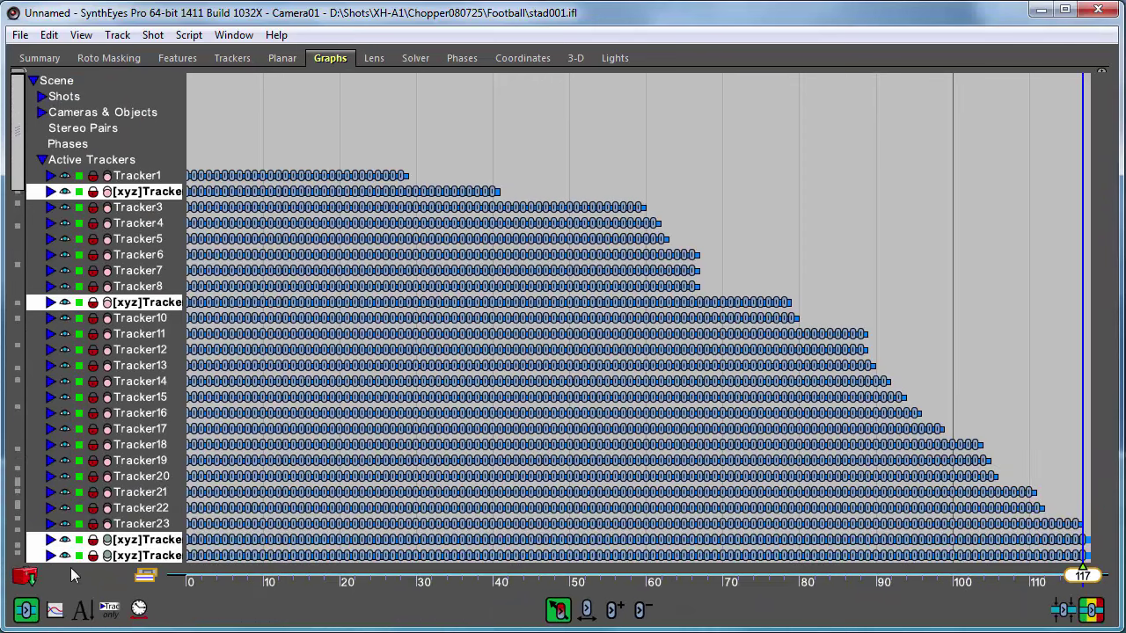
click(51, 613)
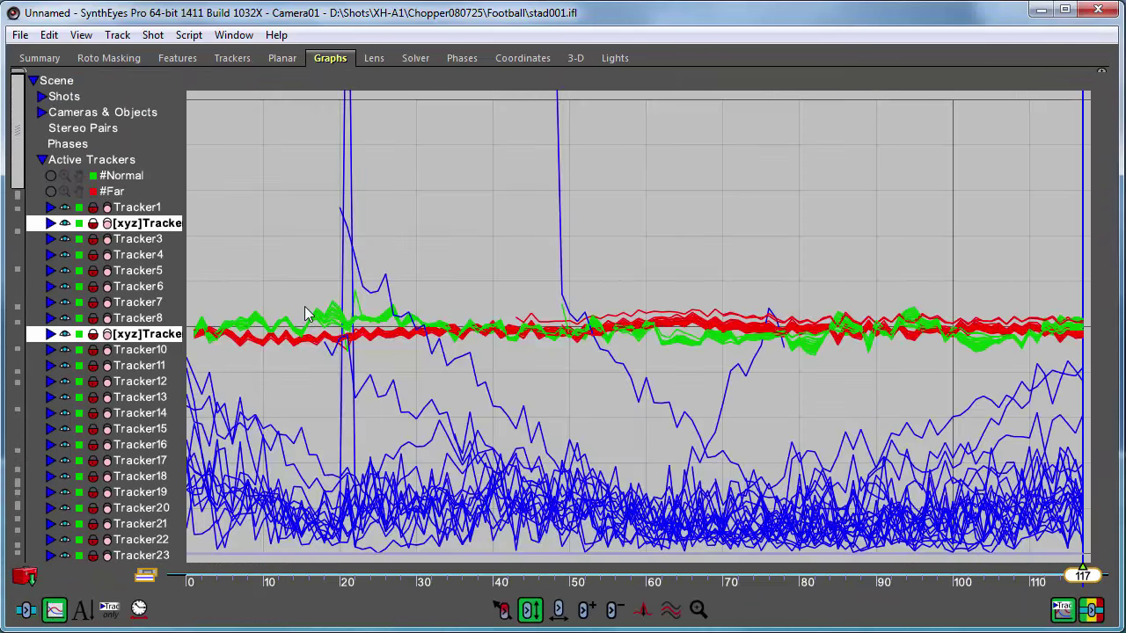
key(ctrl+a)
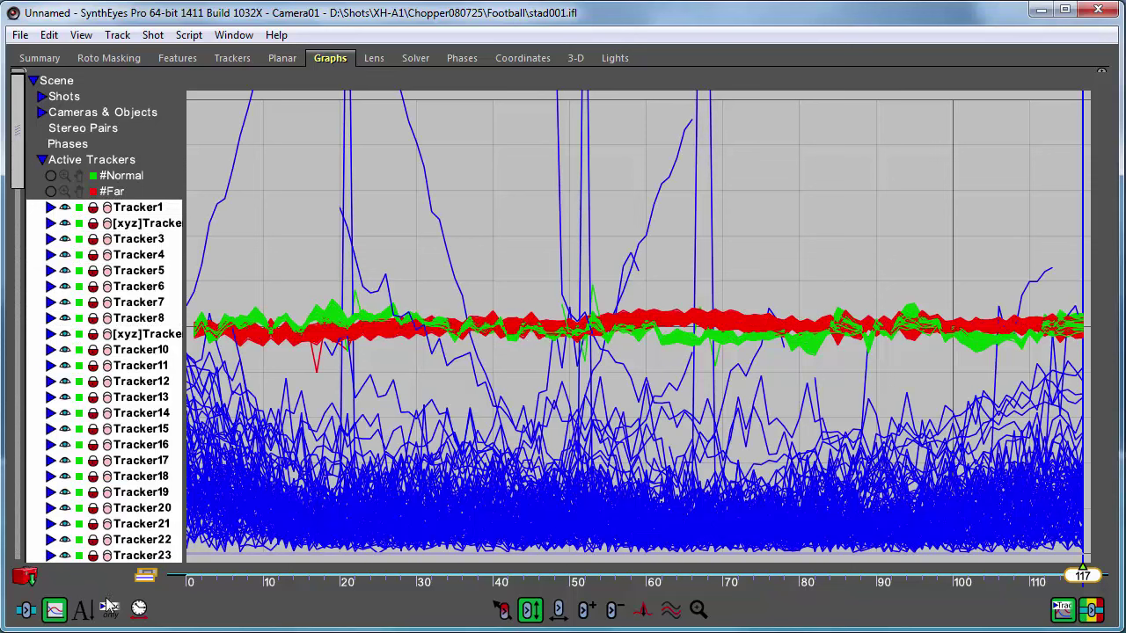
click(80, 610)
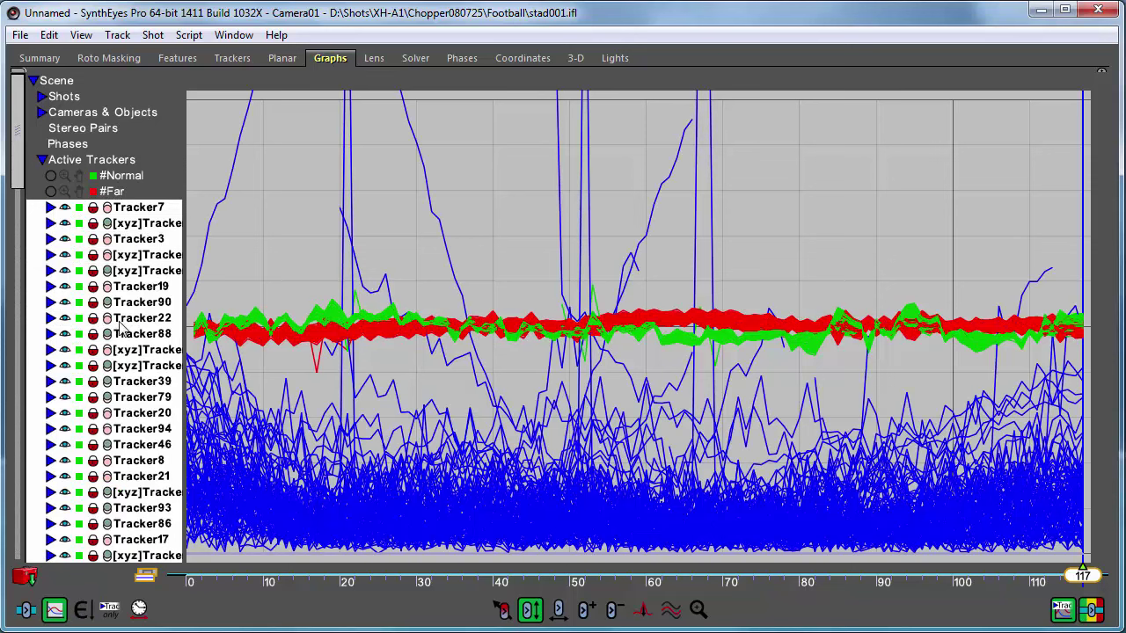
click(138, 208)
Compare Tracker7's curves with neighbouring trackers like Tracker3, then follow Tracker7 in the camera view.
key(Down)
key(Down)
key(Down)
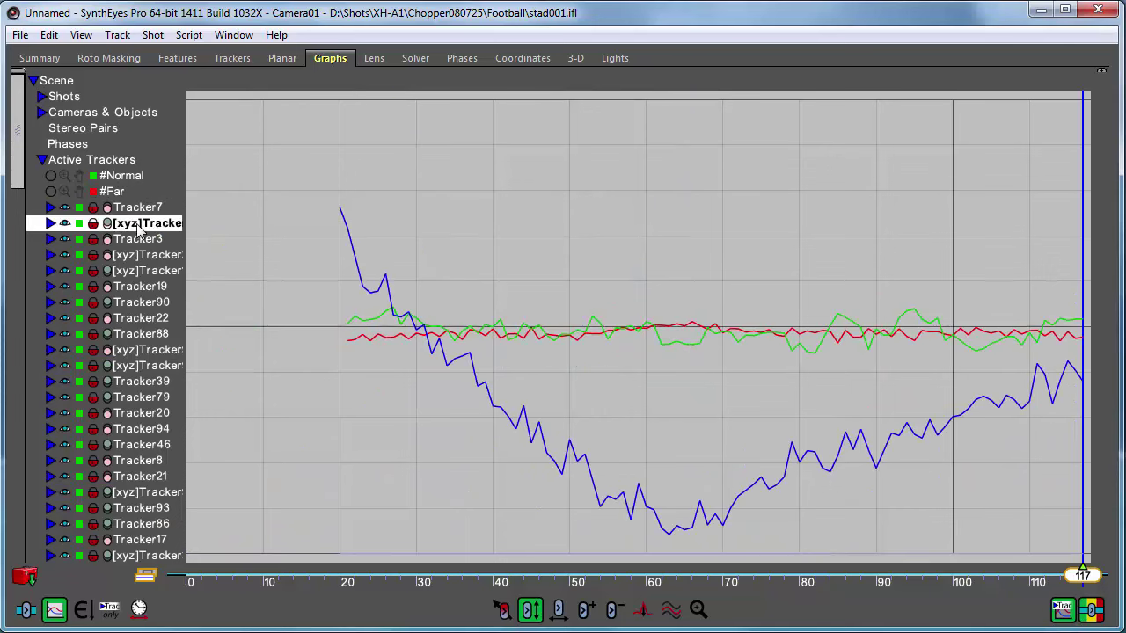
key(Up)
key(Up)
key(Up)
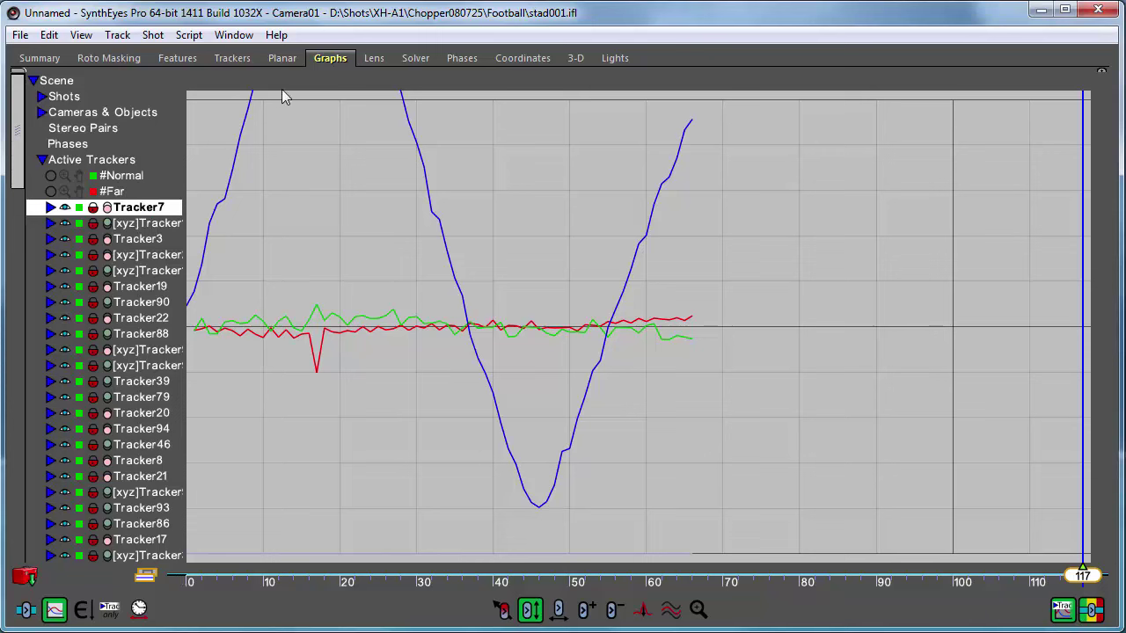
key(Down)
key(Down)
key(Down)
key(Down)
key(Down)
key(Down)
key(Up)
key(Up)
key(Up)
key(Up)
key(Up)
key(Up)
key(Down)
key(Down)
key(Up)
key(Up)
click(234, 58)
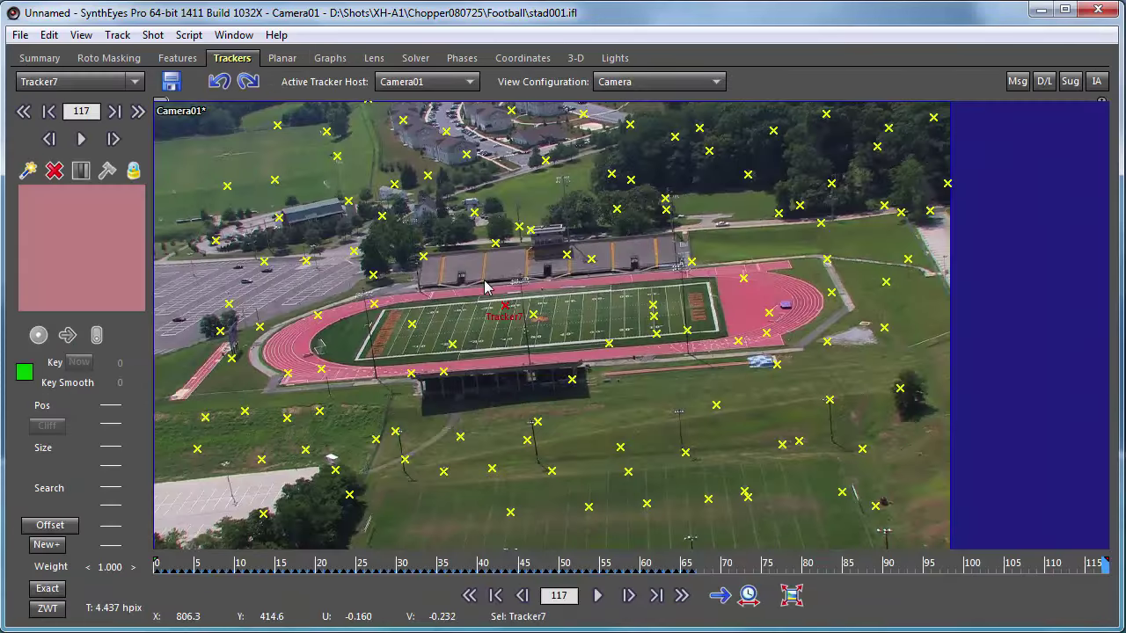
drag(238, 563, 563, 559)
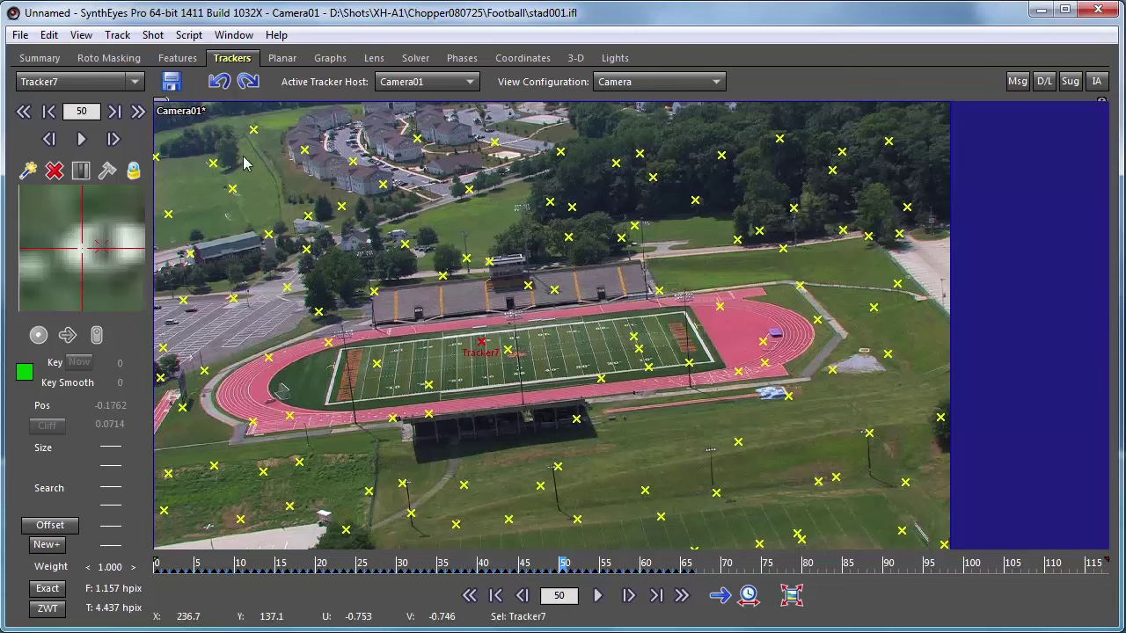
Run Clean up trackers with High-error Trackers checked, deleting the 3 trackers above 30% threshold.
click(117, 35)
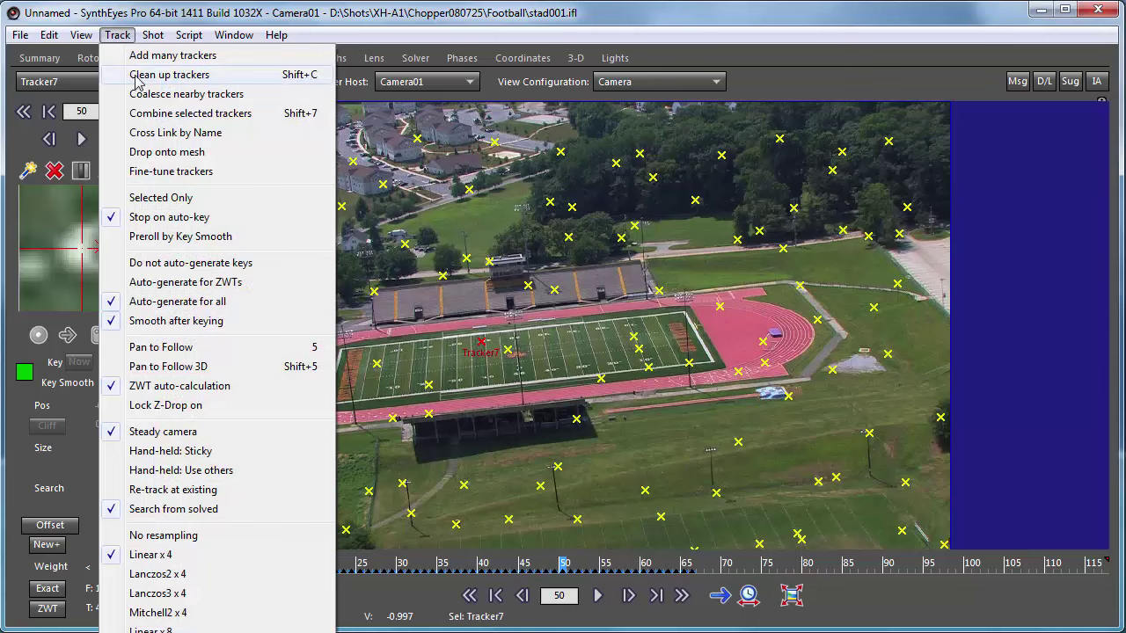
click(137, 76)
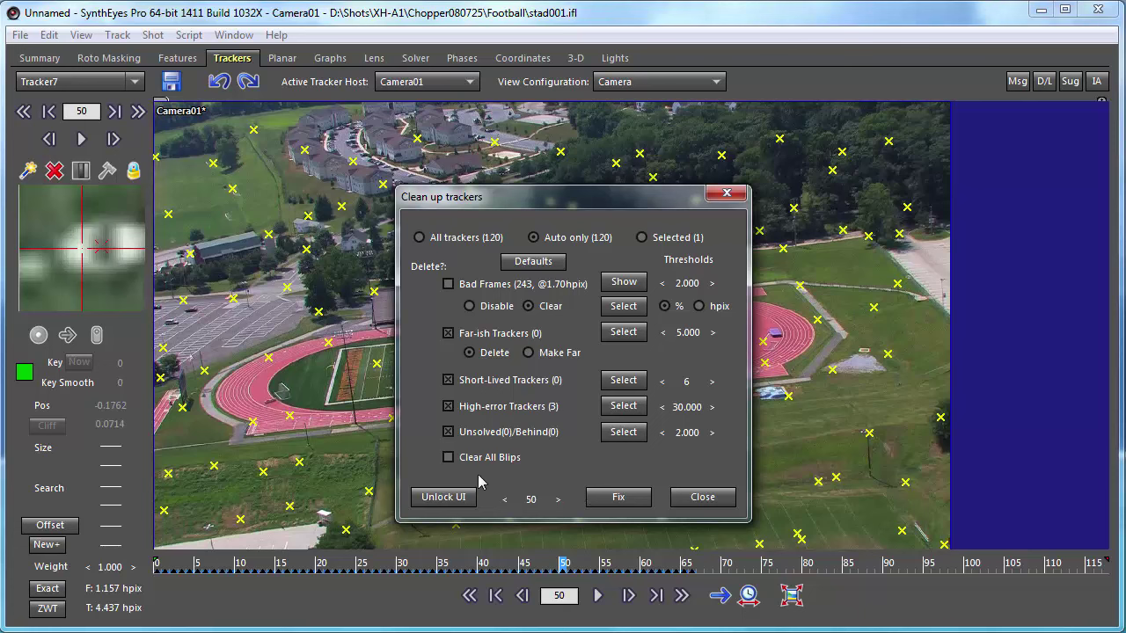
click(616, 498)
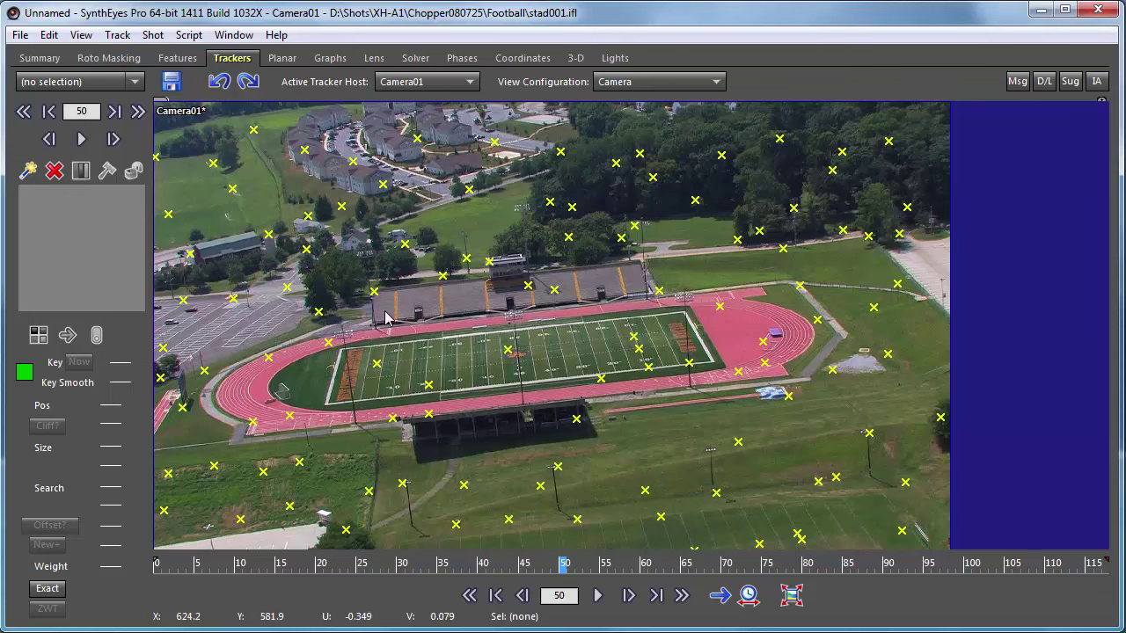
Re-solve with Calculate Distortion enabled, reaching 0.4085 hpix error, and review the lens results.
click(374, 58)
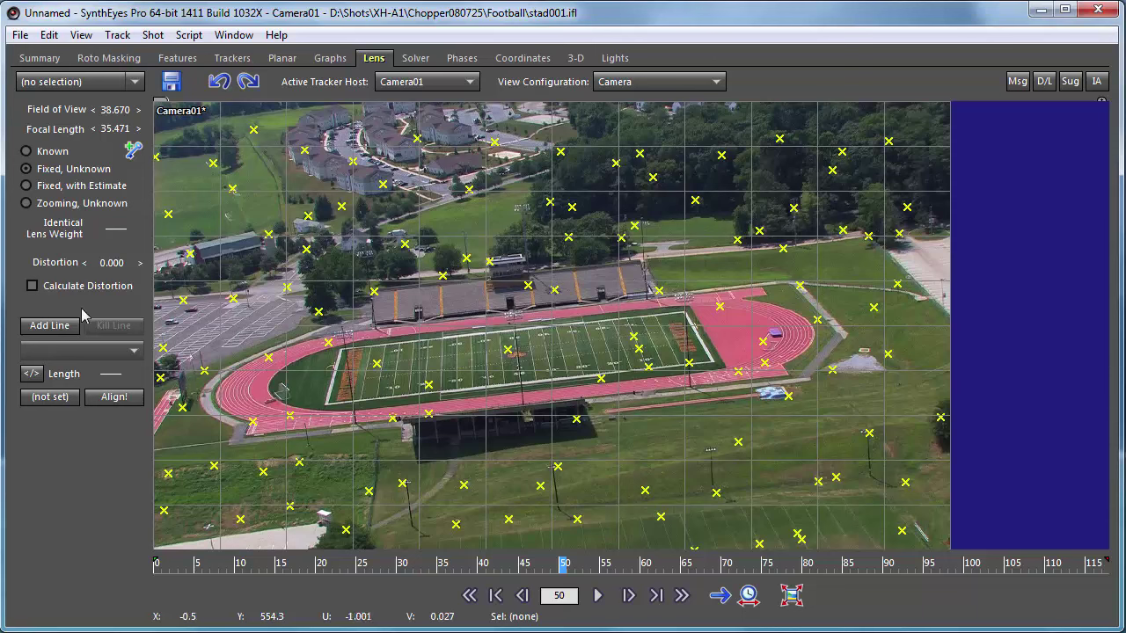
click(33, 287)
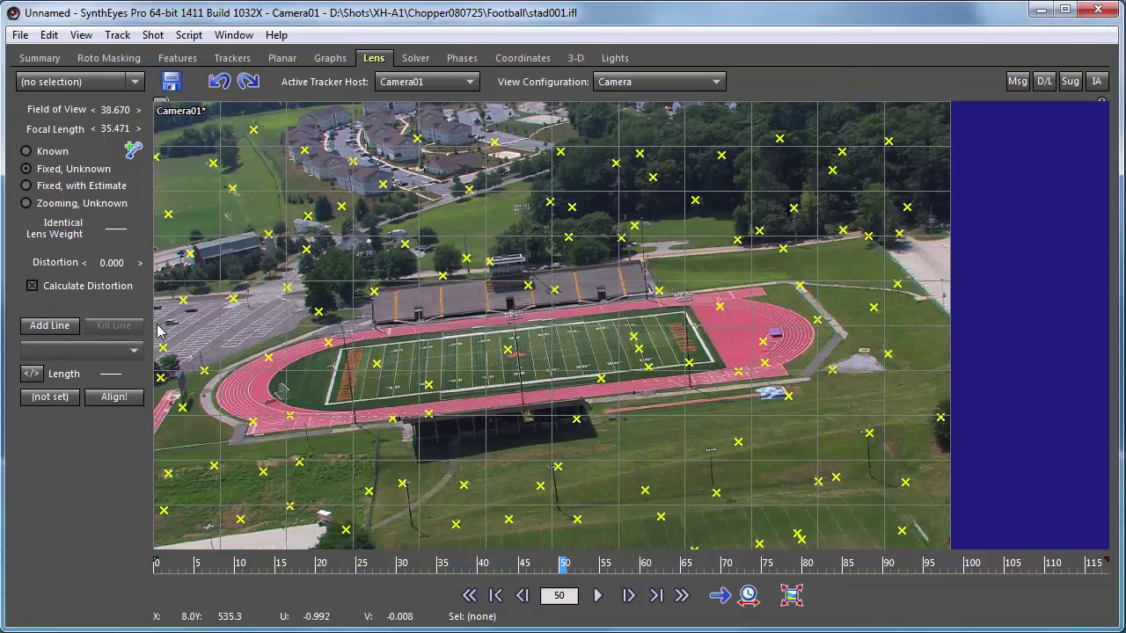
click(415, 59)
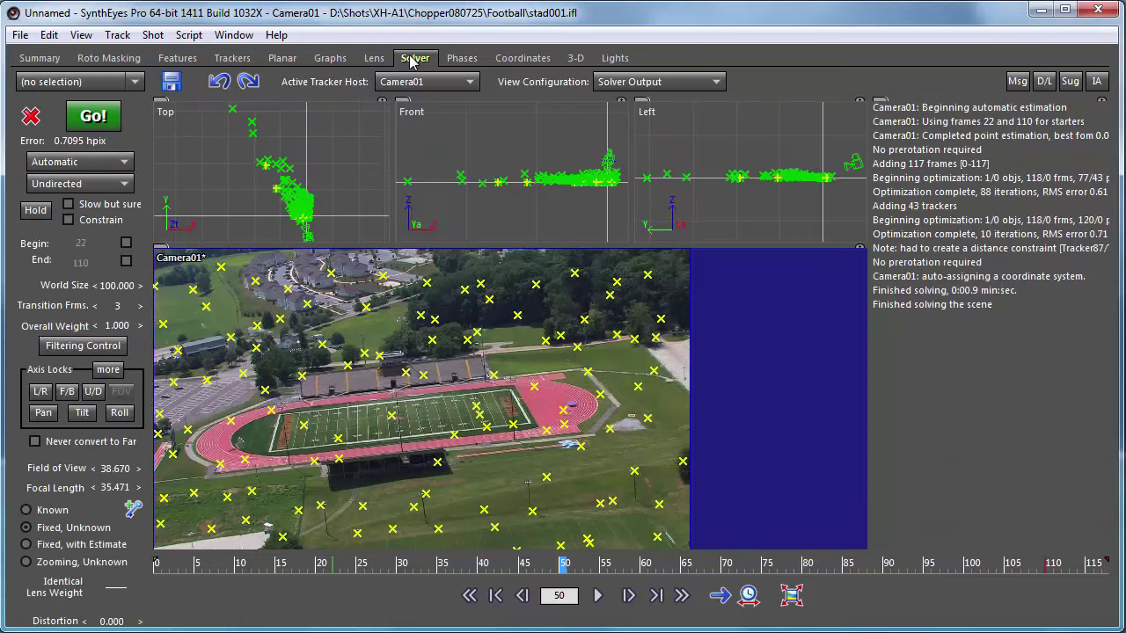
click(100, 119)
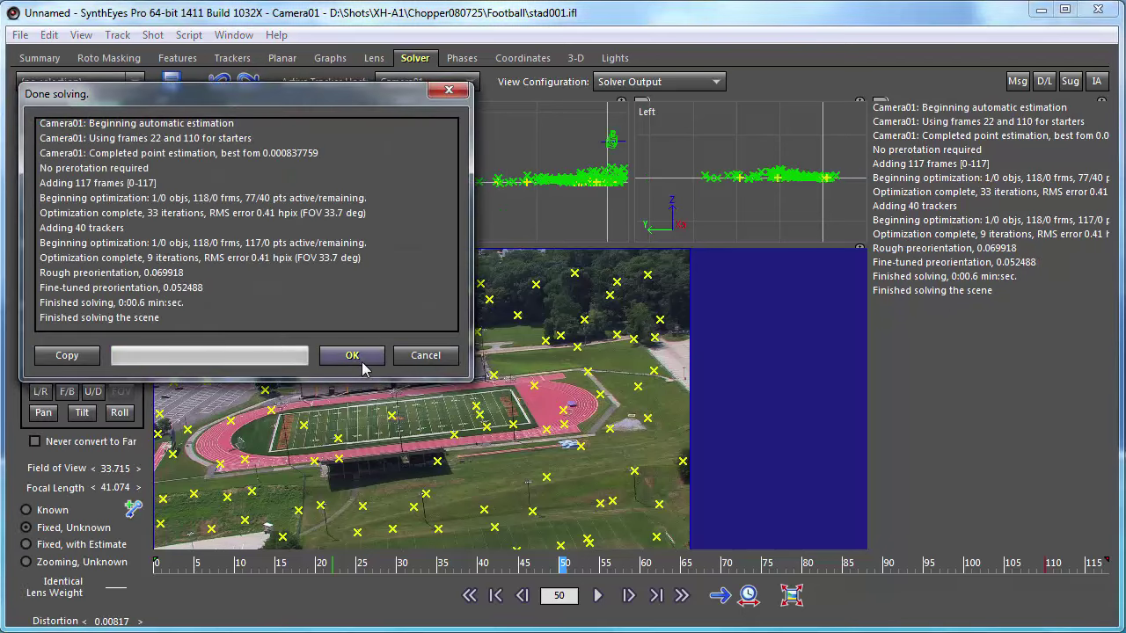
click(352, 355)
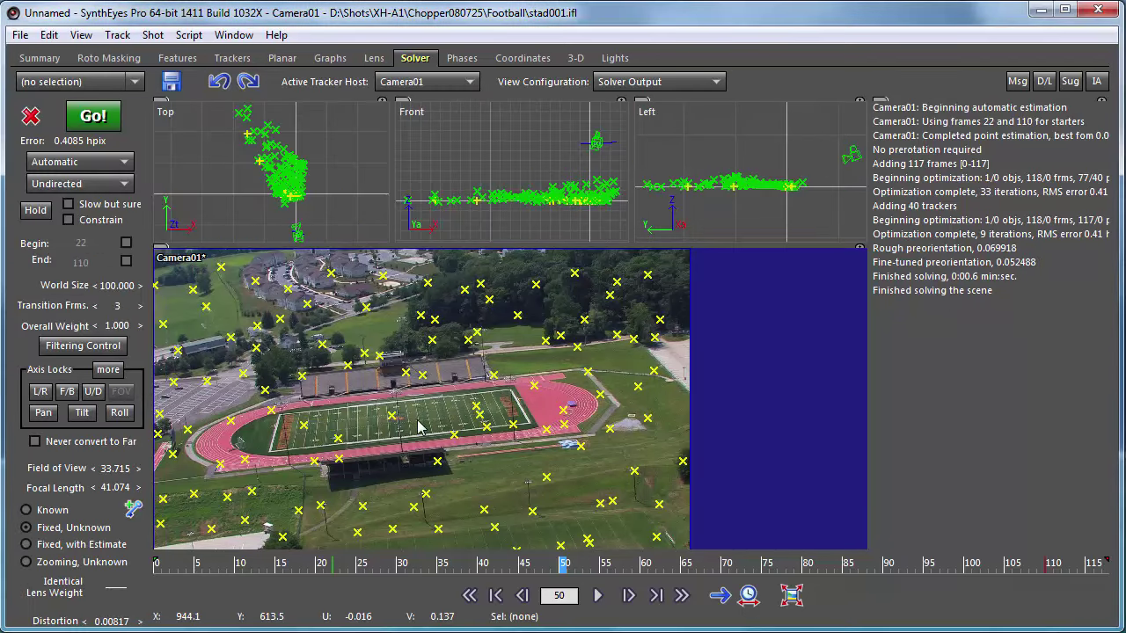
click(374, 58)
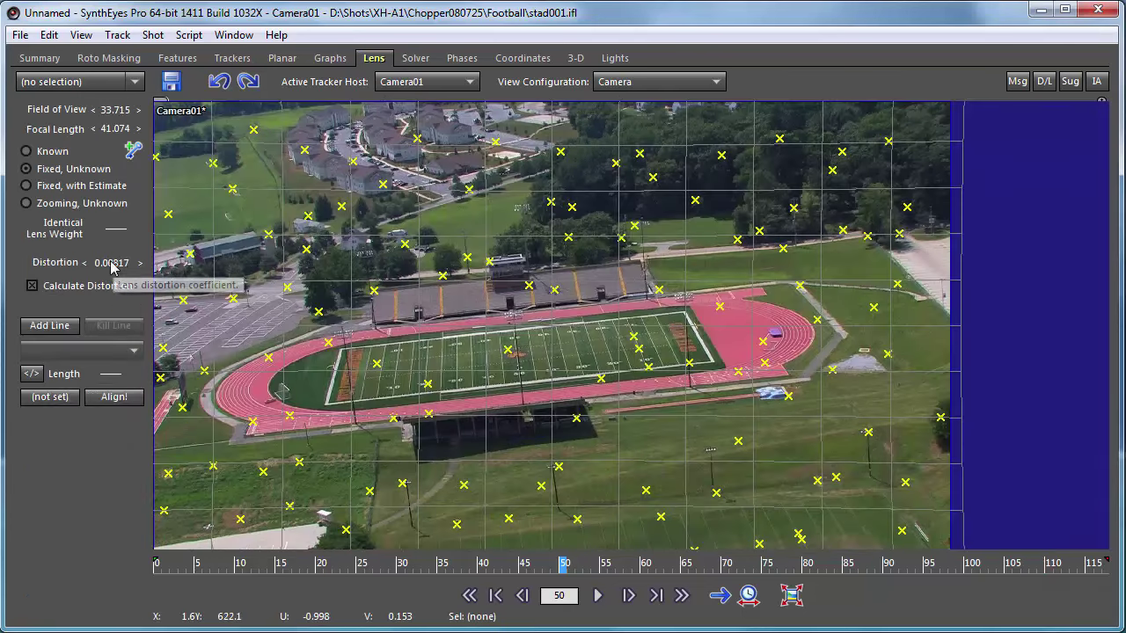
click(414, 59)
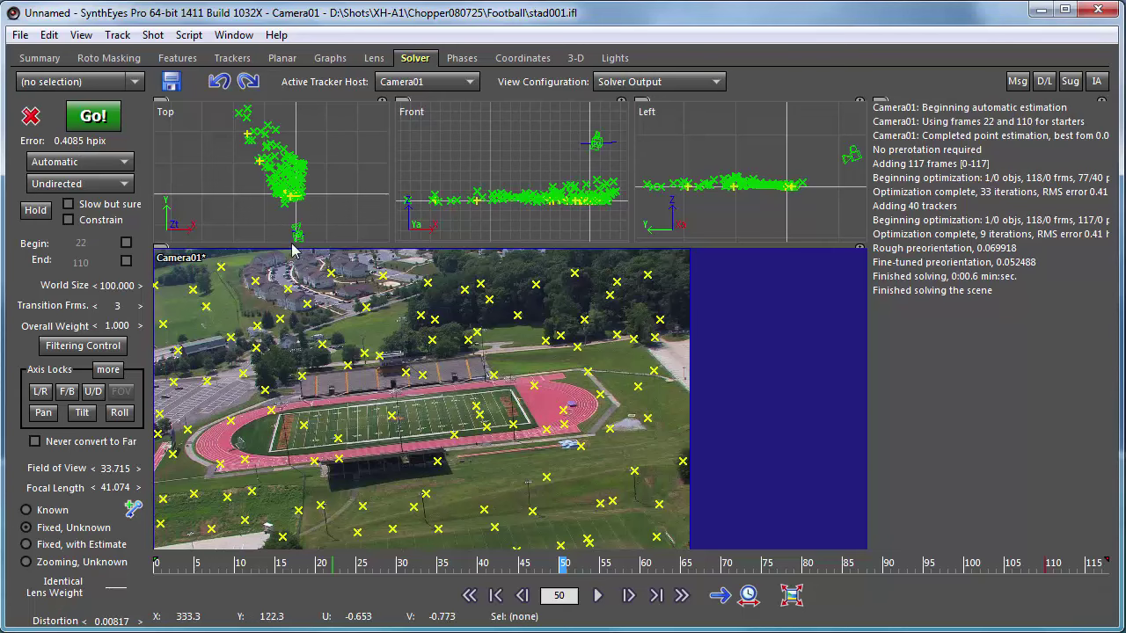
Zoom the Trackers room camera view in toward the yard number on the field.
click(231, 59)
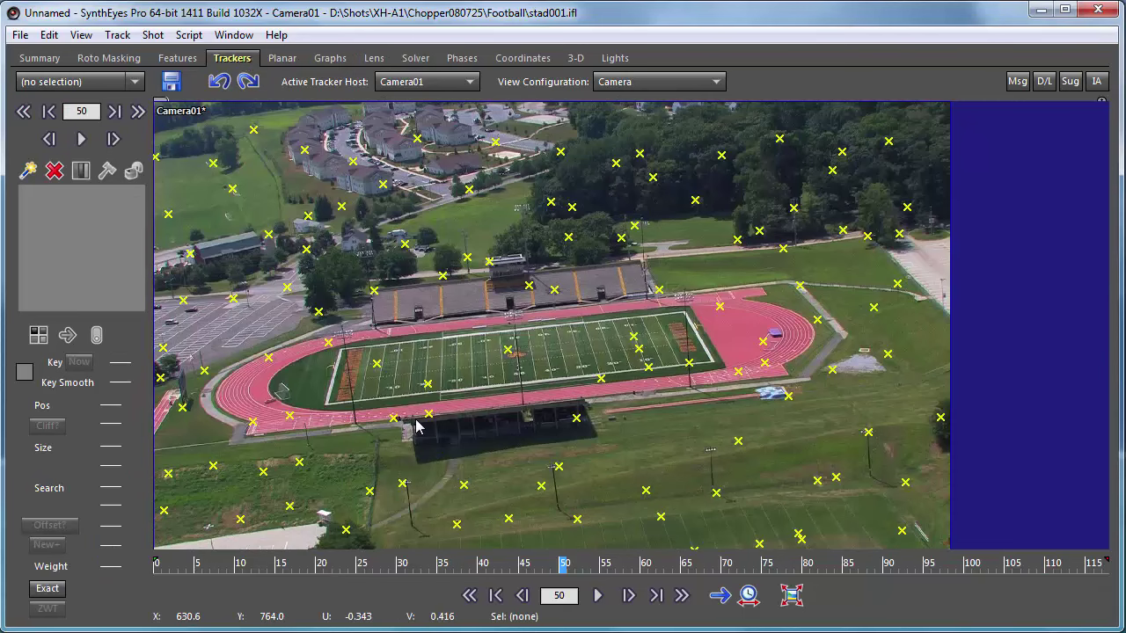
scroll(442, 411, up, 1)
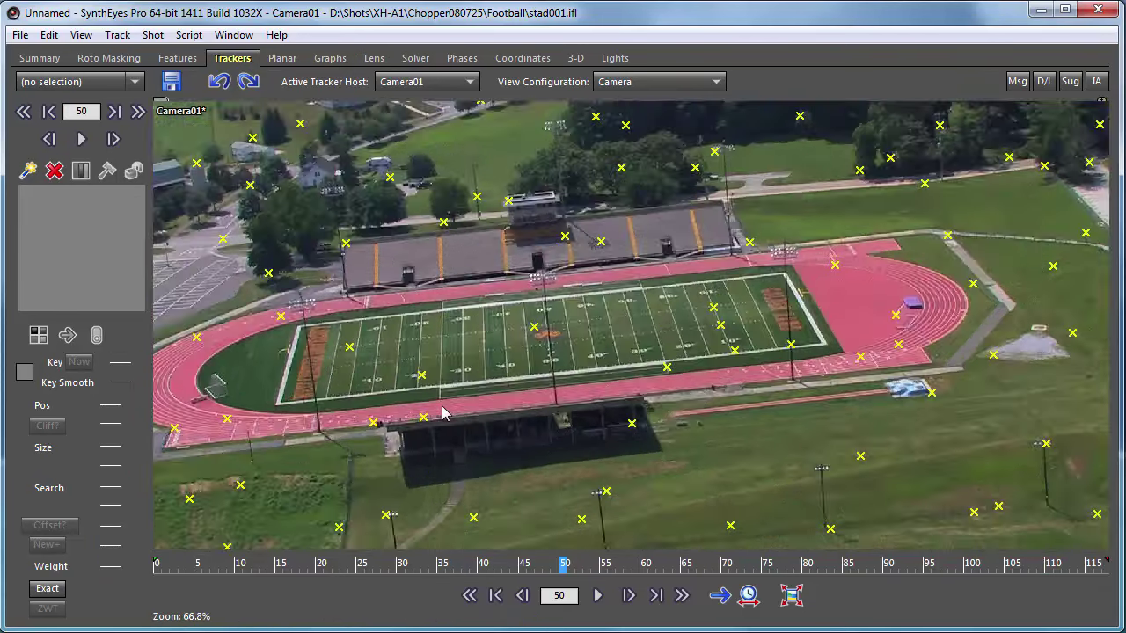
scroll(443, 412, up, 6)
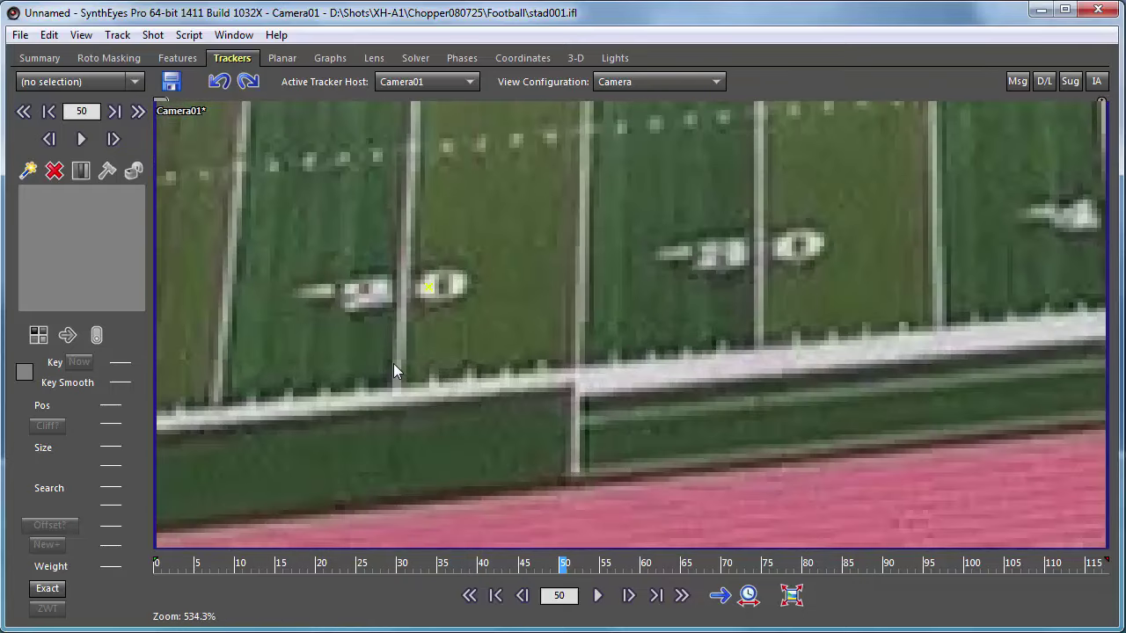
scroll(399, 286, up, 2)
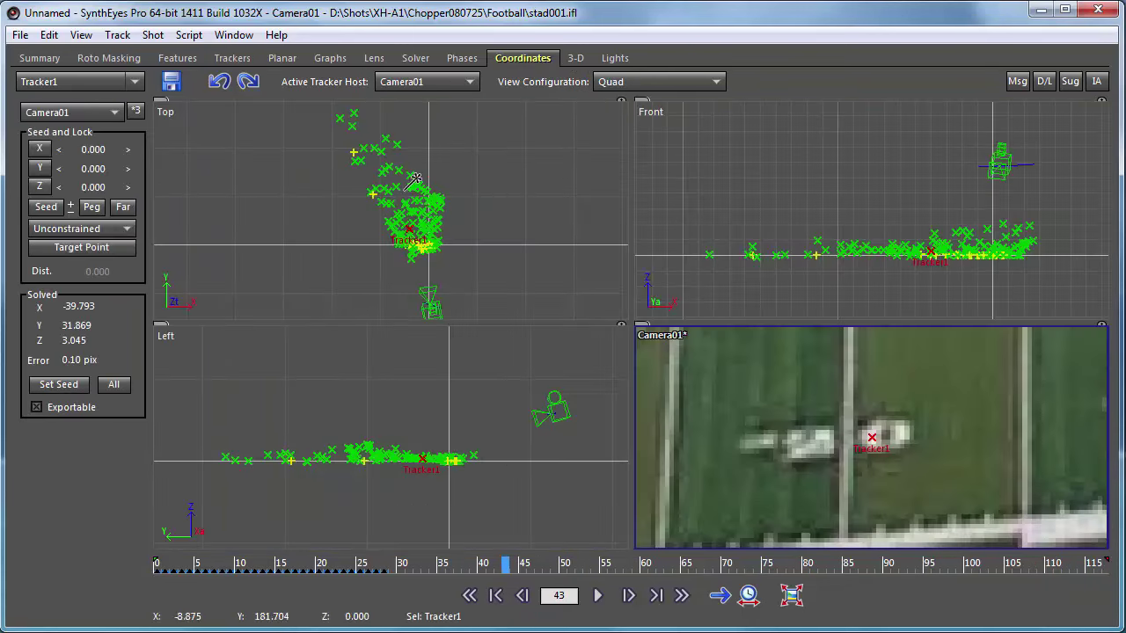
scroll(398, 227, up, 3)
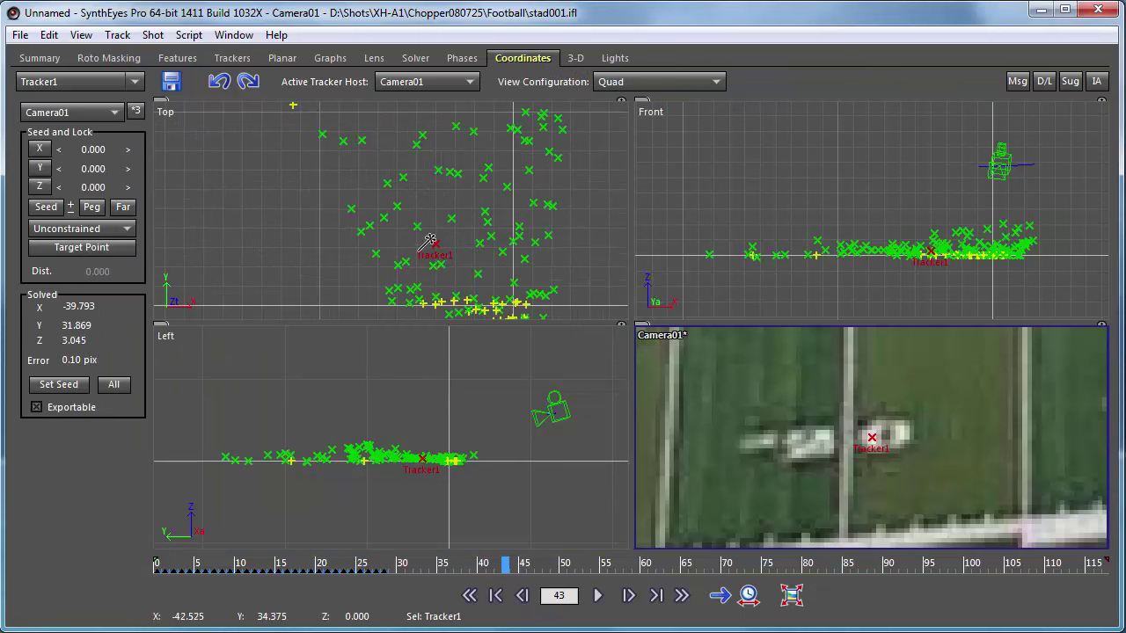
scroll(416, 465, up, 3)
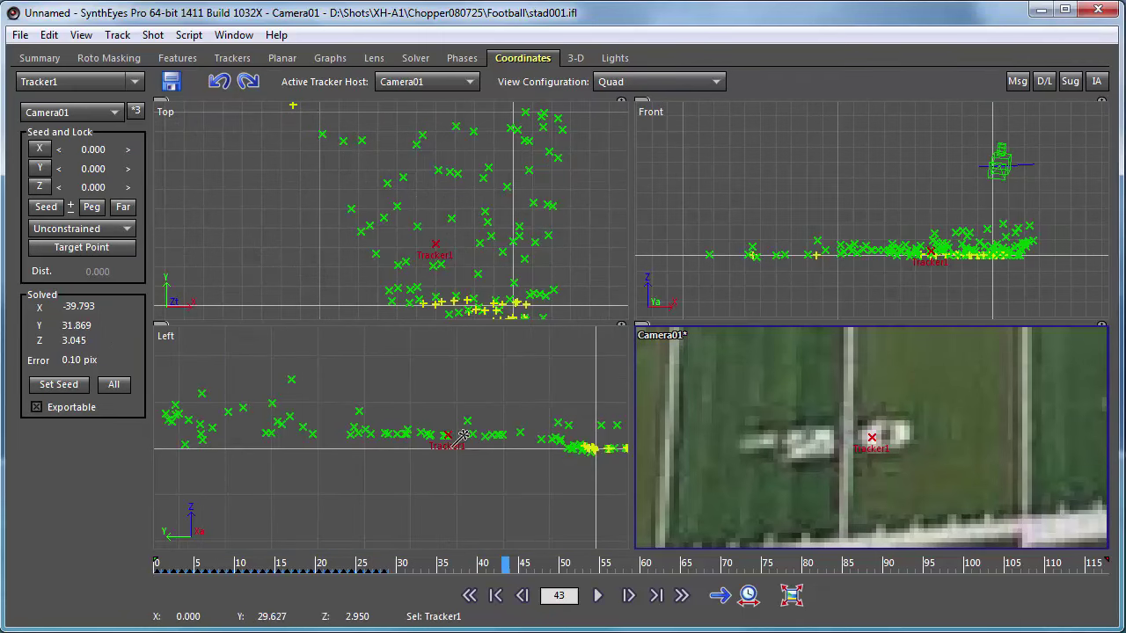
scroll(869, 444, up, 3)
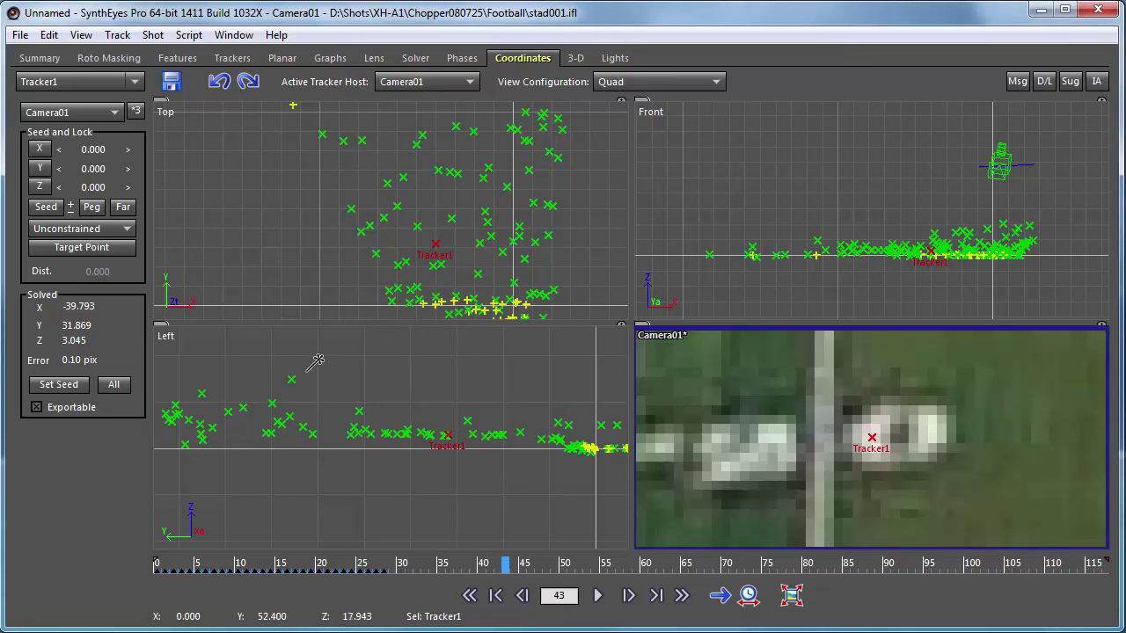
scroll(359, 375, down, 1)
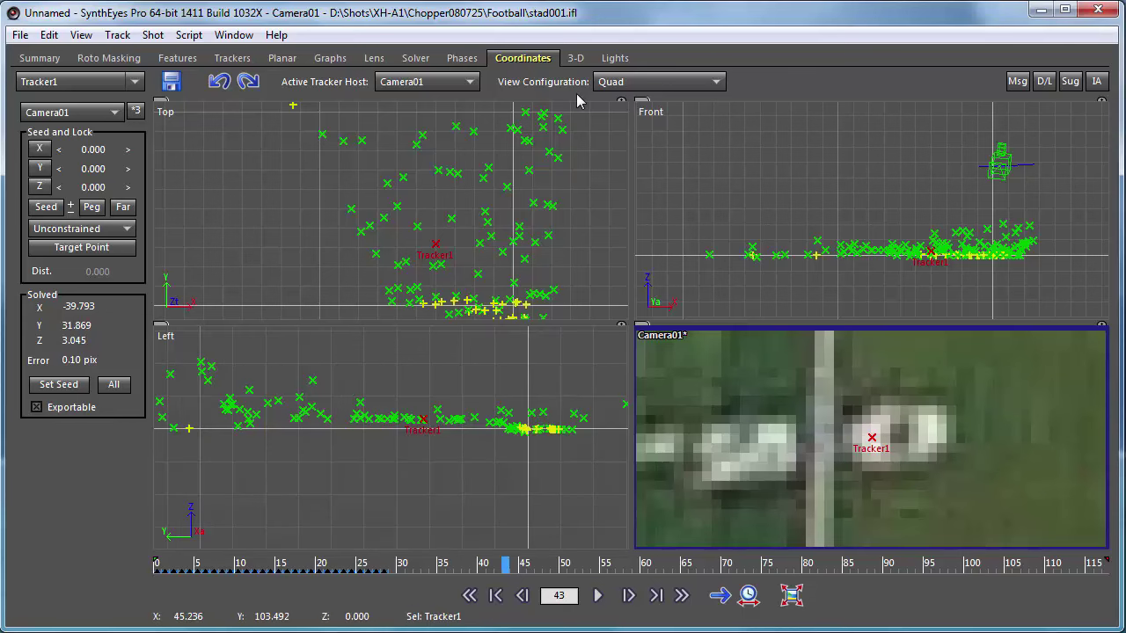
Set the 3-D room's View Configuration to a single Perspective view.
click(576, 58)
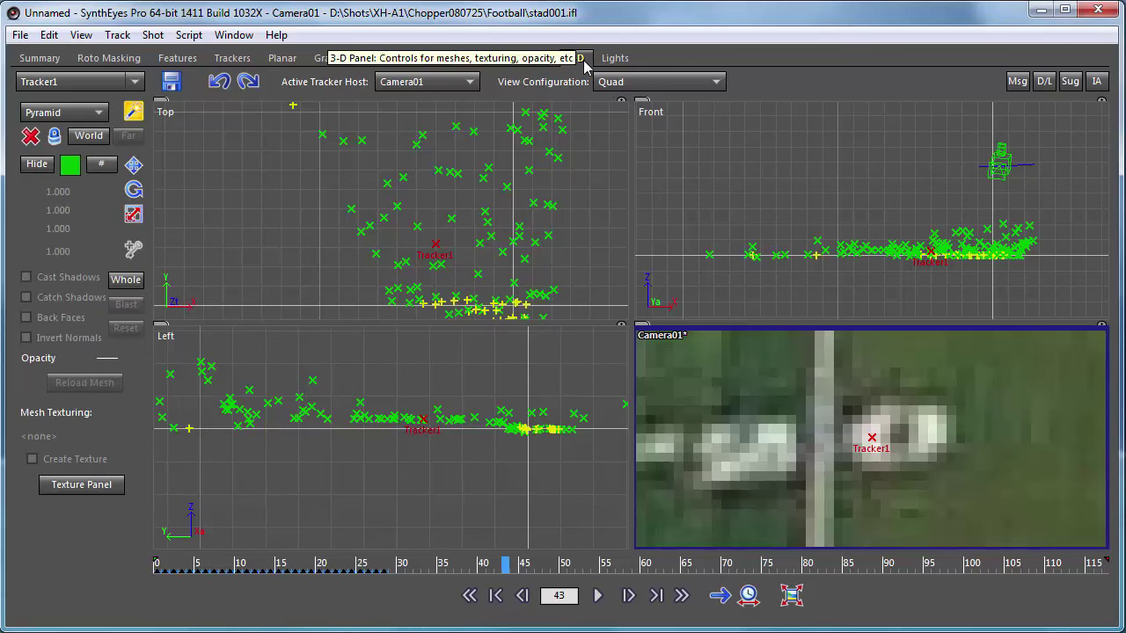
click(629, 81)
click(640, 139)
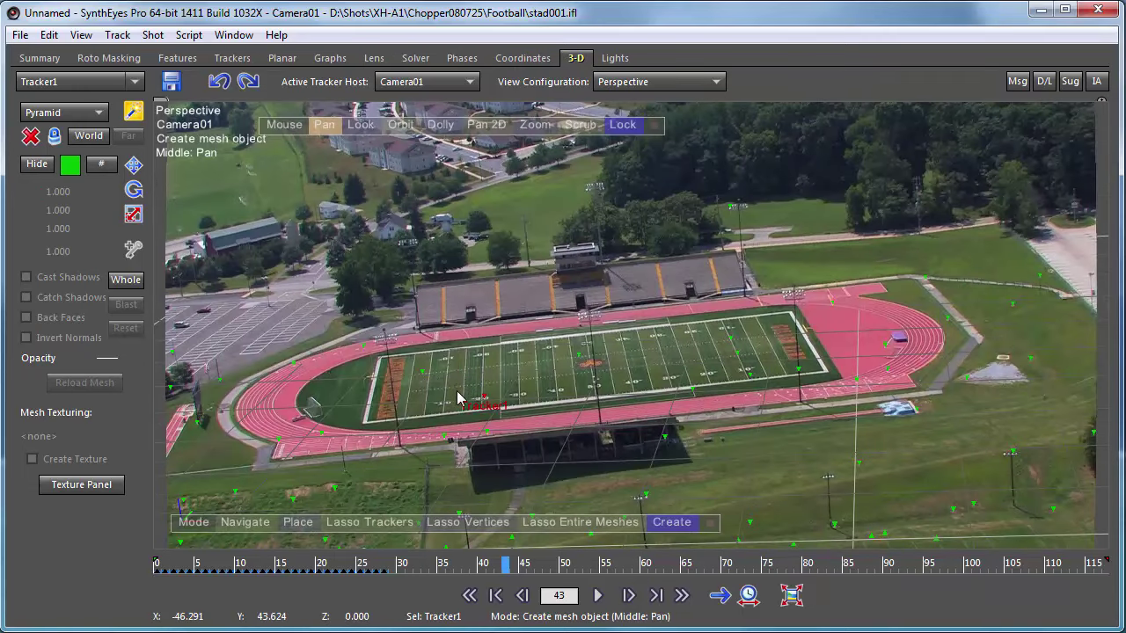
Create a Pyramid mesh on the football field from the viewport's Creation Object menu.
right_click(456, 297)
mouse_move(543, 552)
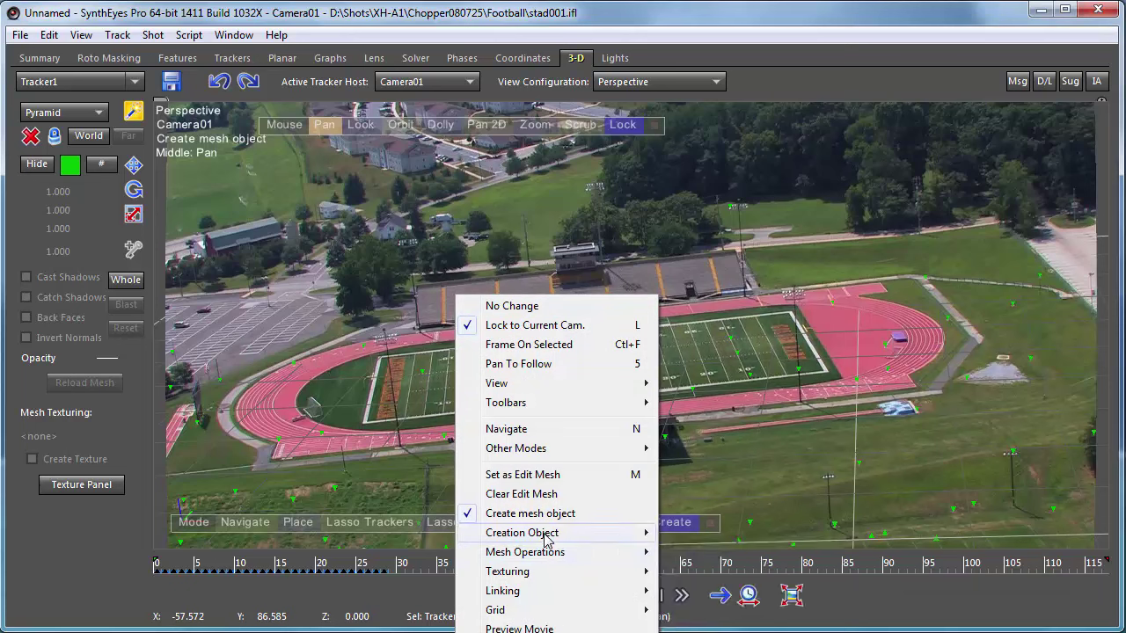
mouse_move(639, 533)
click(704, 552)
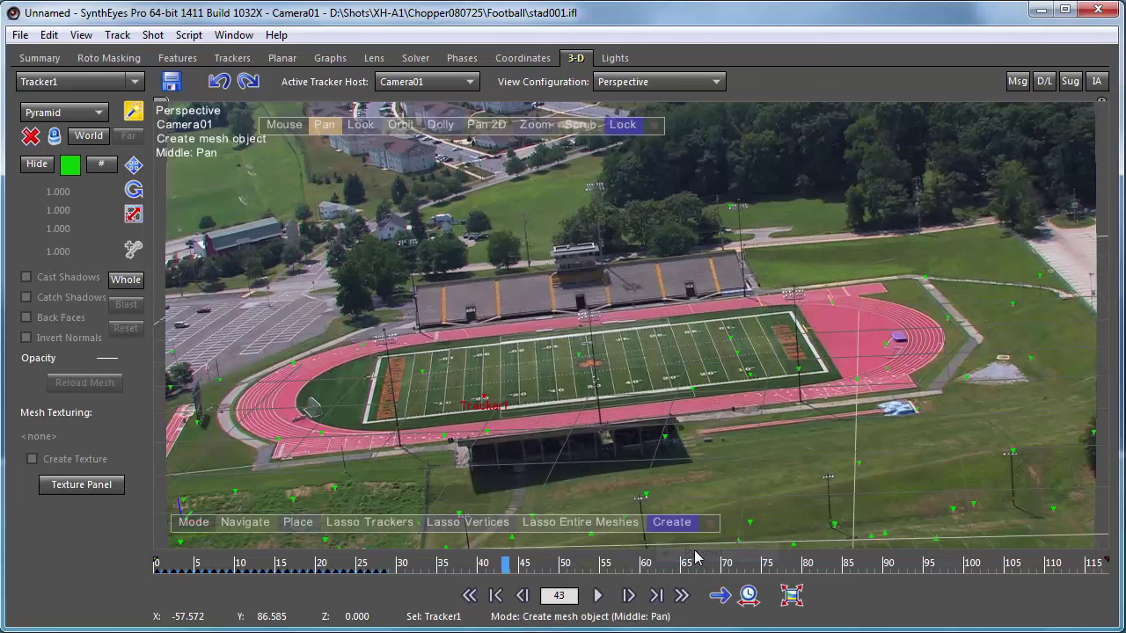
drag(489, 400, 343, 602)
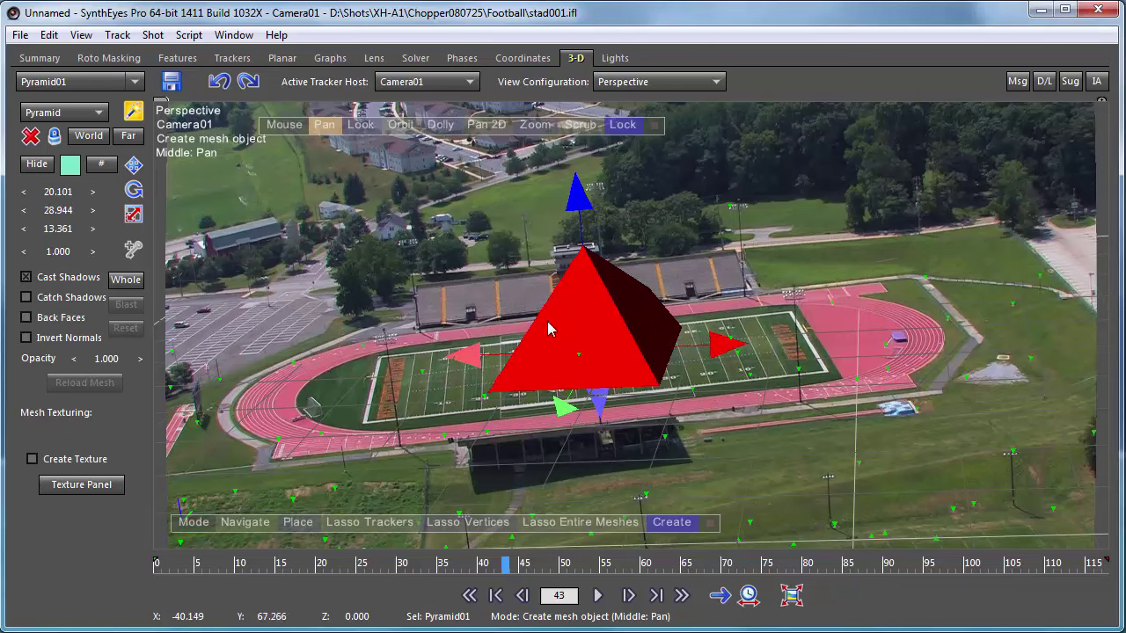
key(period)
scroll(482, 401, up, 5)
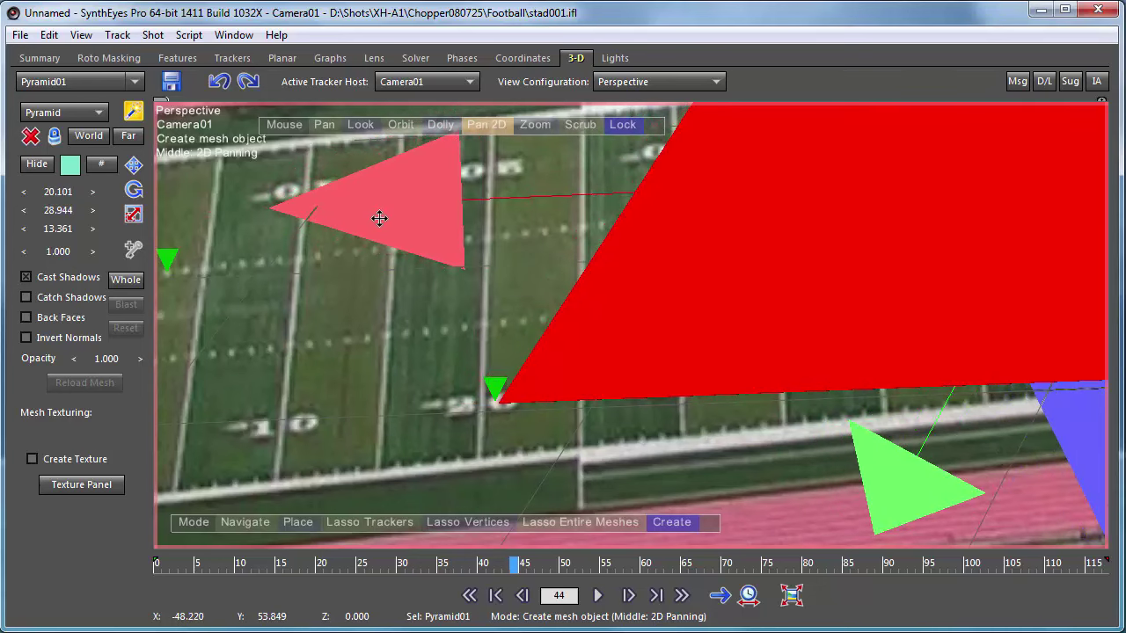
Select Tracker1 and zoom in, then drag Pyramid01 in the Top view toward it.
click(614, 83)
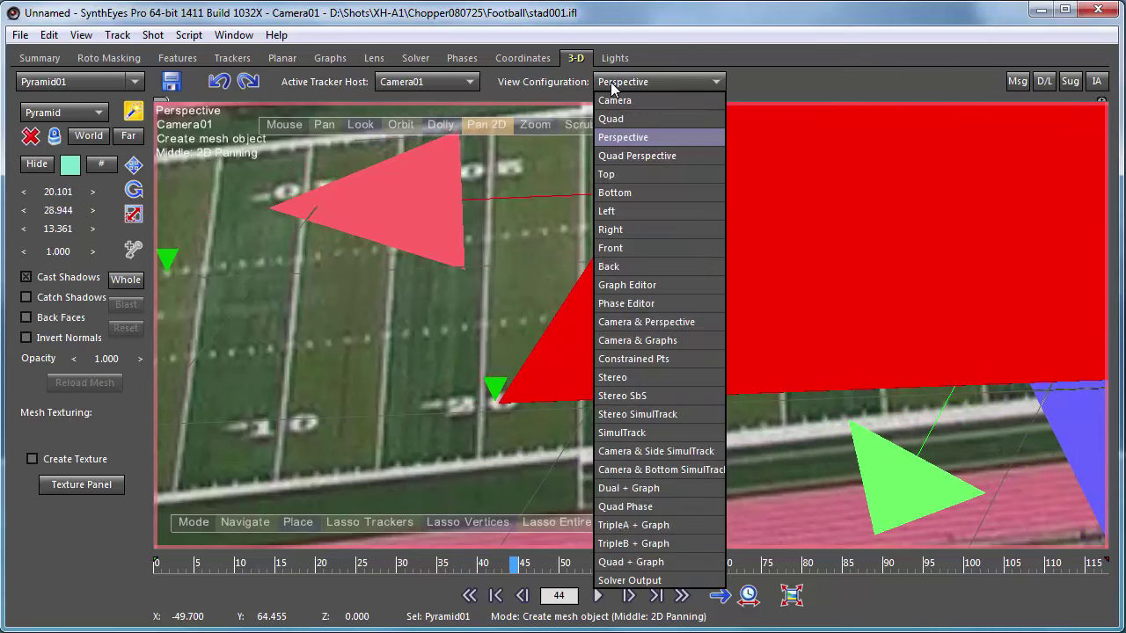
click(232, 56)
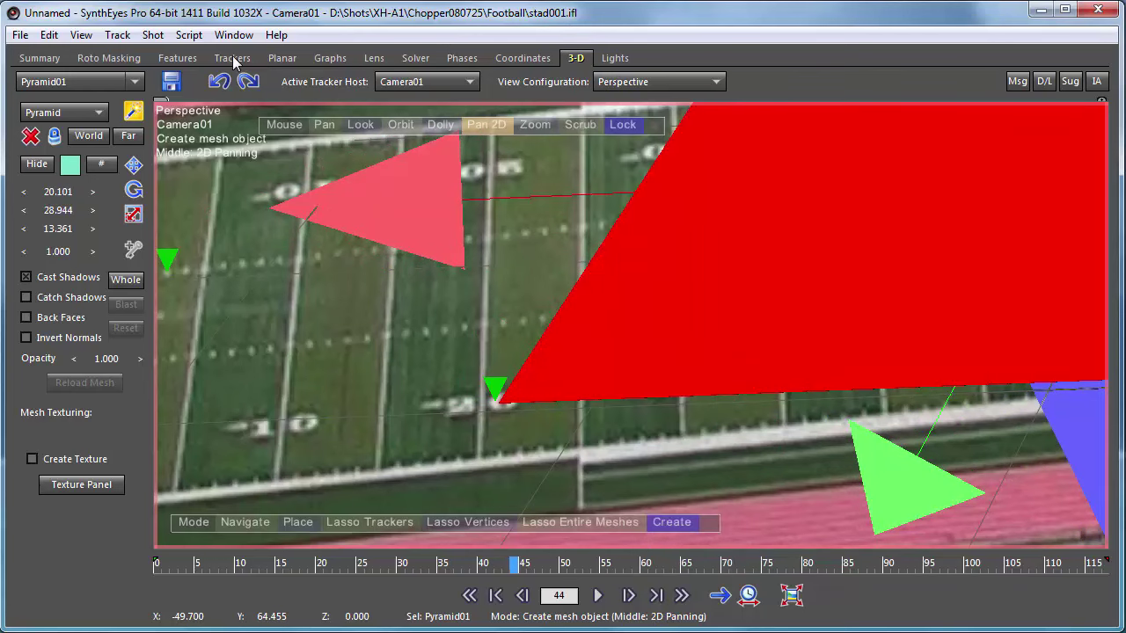
click(231, 59)
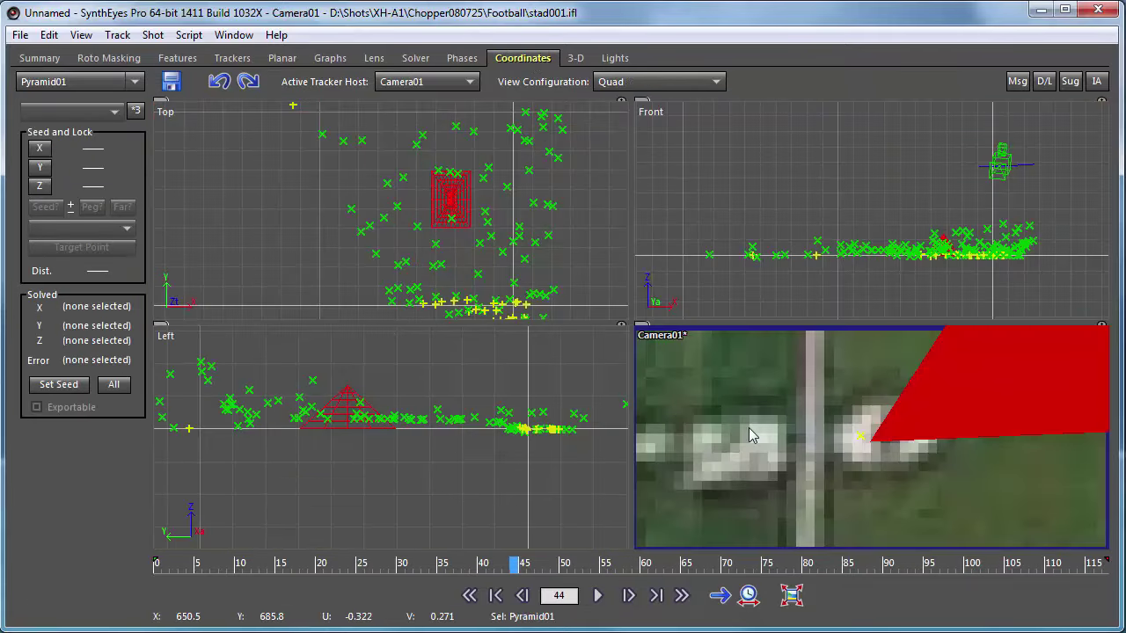
click(856, 437)
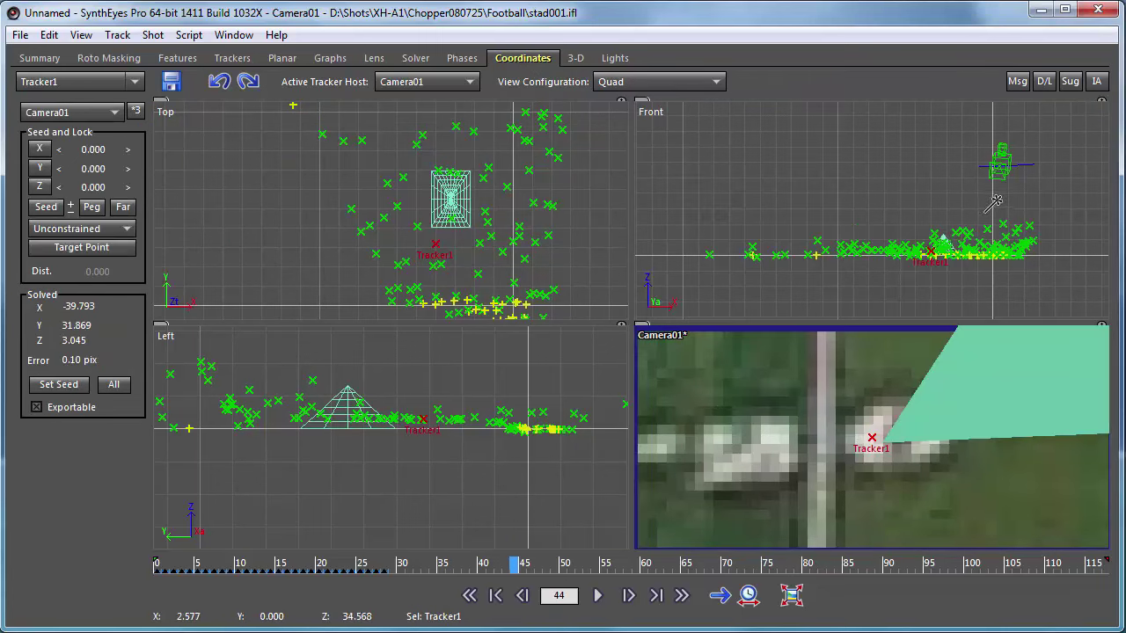
scroll(913, 260, up, 5)
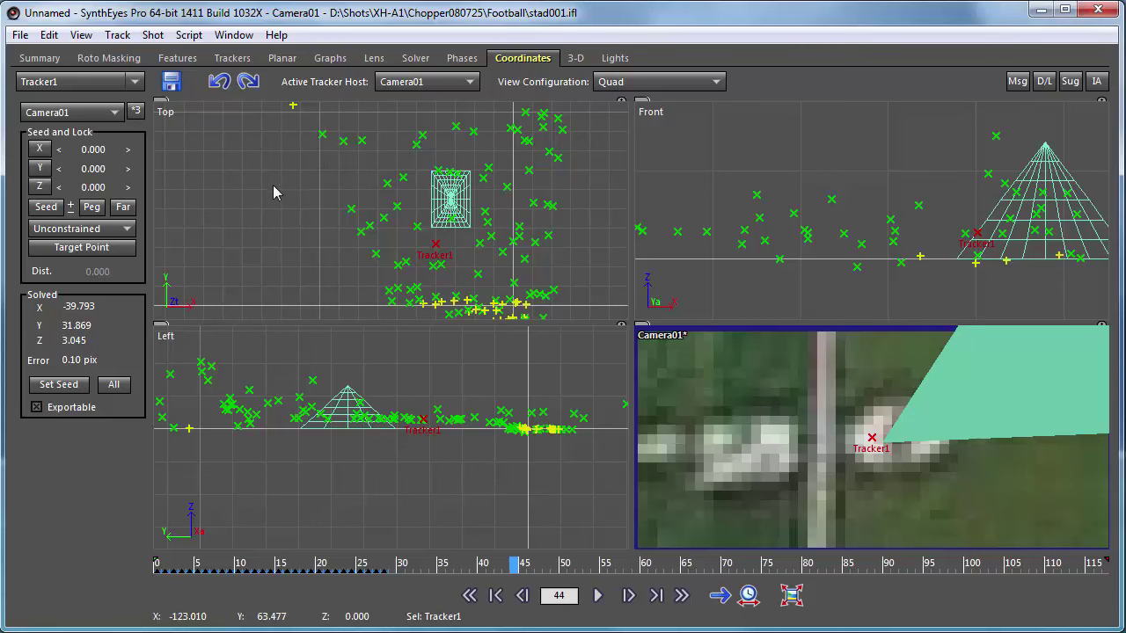
click(447, 236)
drag(447, 236, 448, 243)
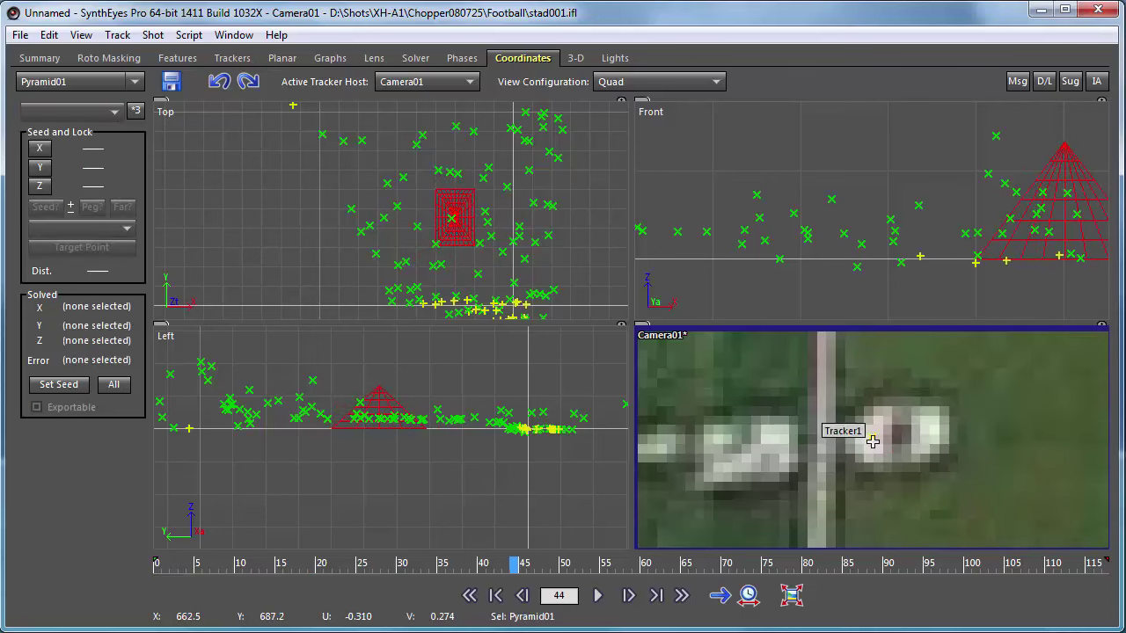
Make Tracker1 magenta and move Pyramid01 in the Quad view toward the tracker.
click(871, 441)
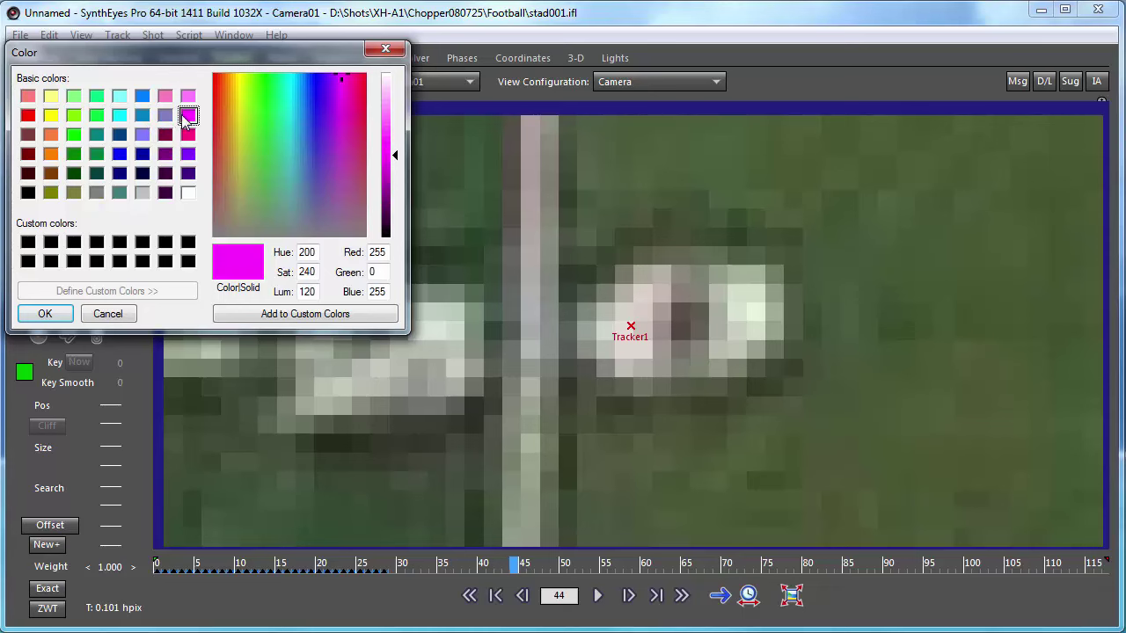
click(45, 314)
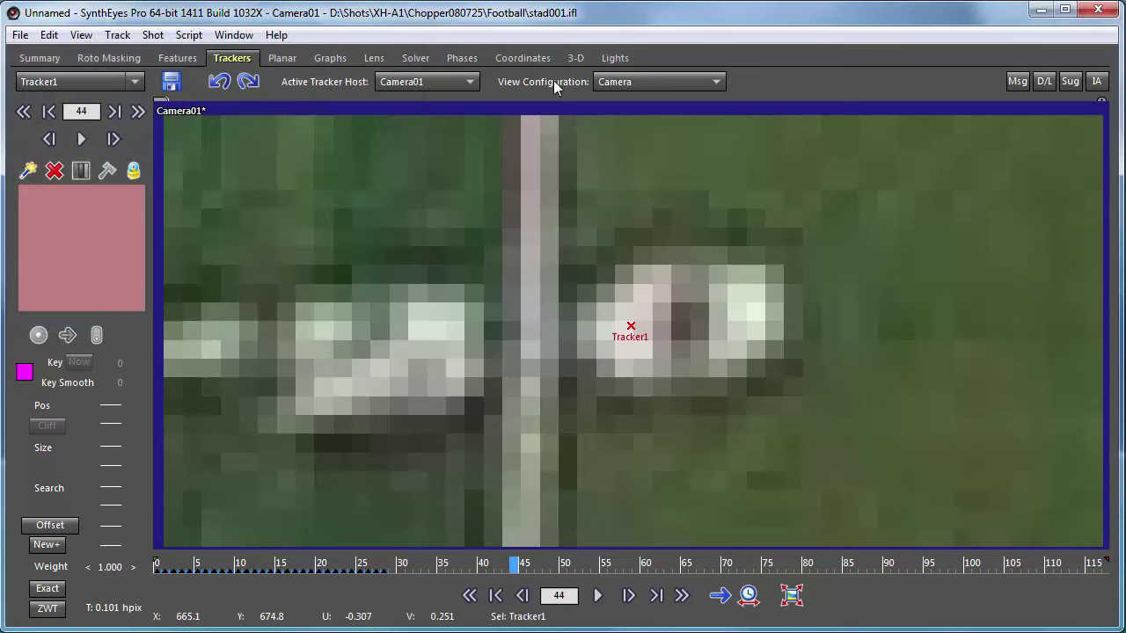
click(506, 61)
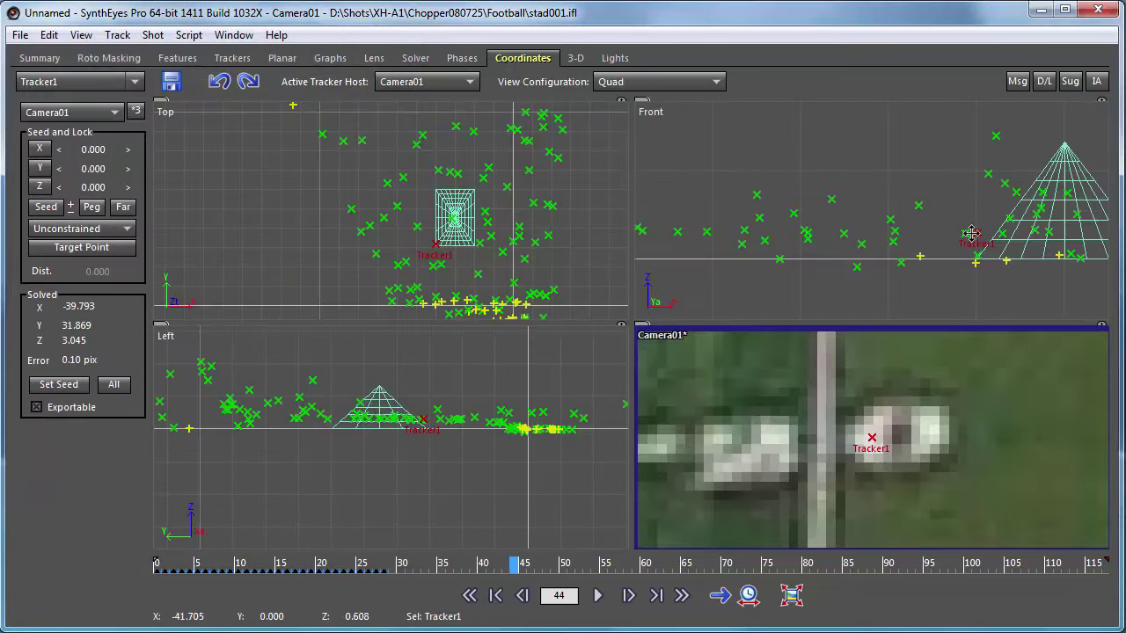
click(1031, 204)
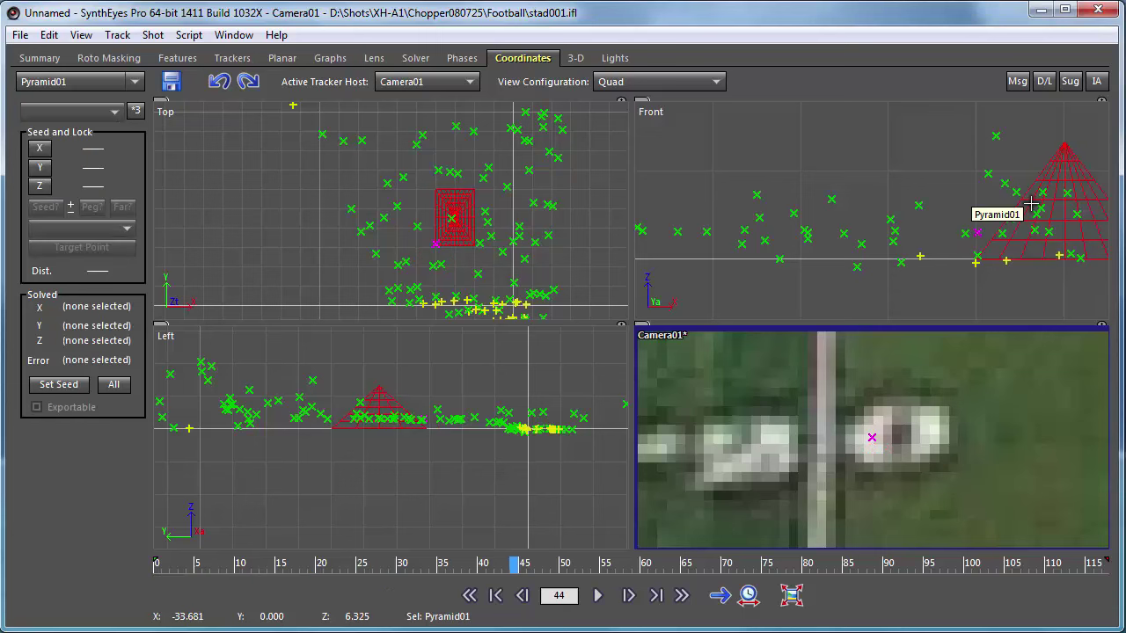
drag(1031, 204, 1032, 178)
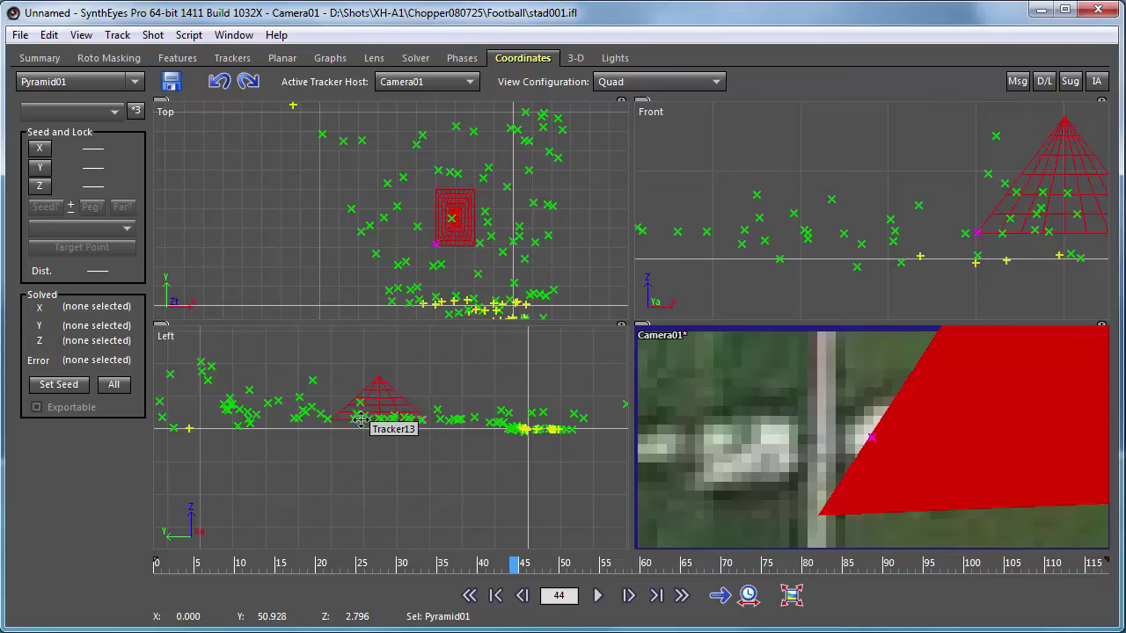
Slide the pyramid so its base corner meets Tracker1 (about Y 35.6, Z 2.9) and check the camera view.
scroll(413, 427, up, 5)
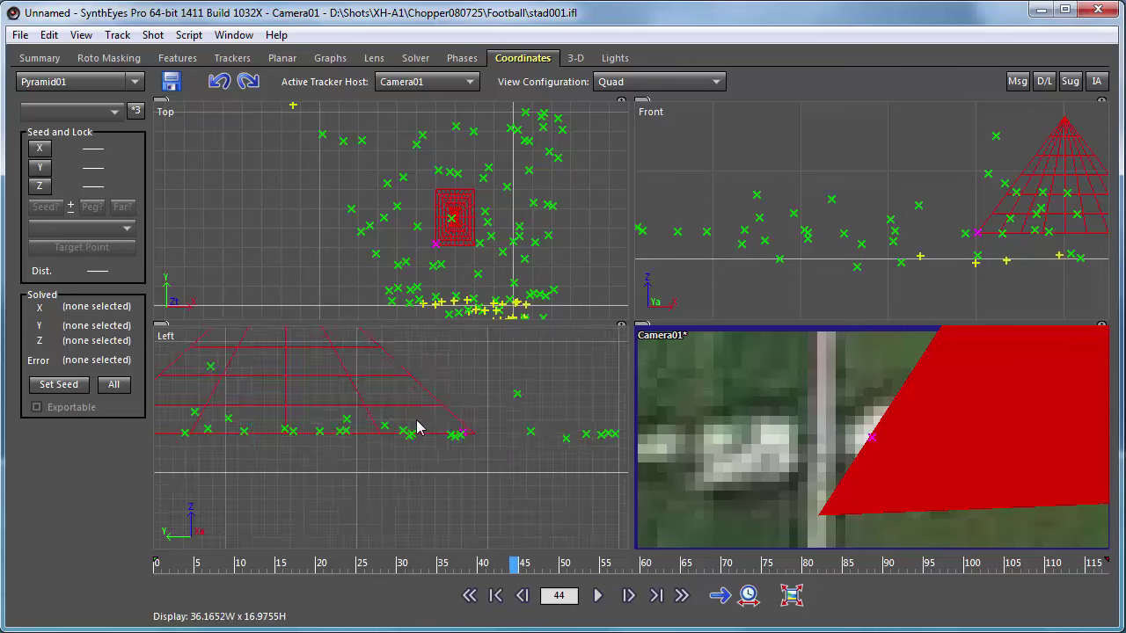
scroll(418, 427, up, 3)
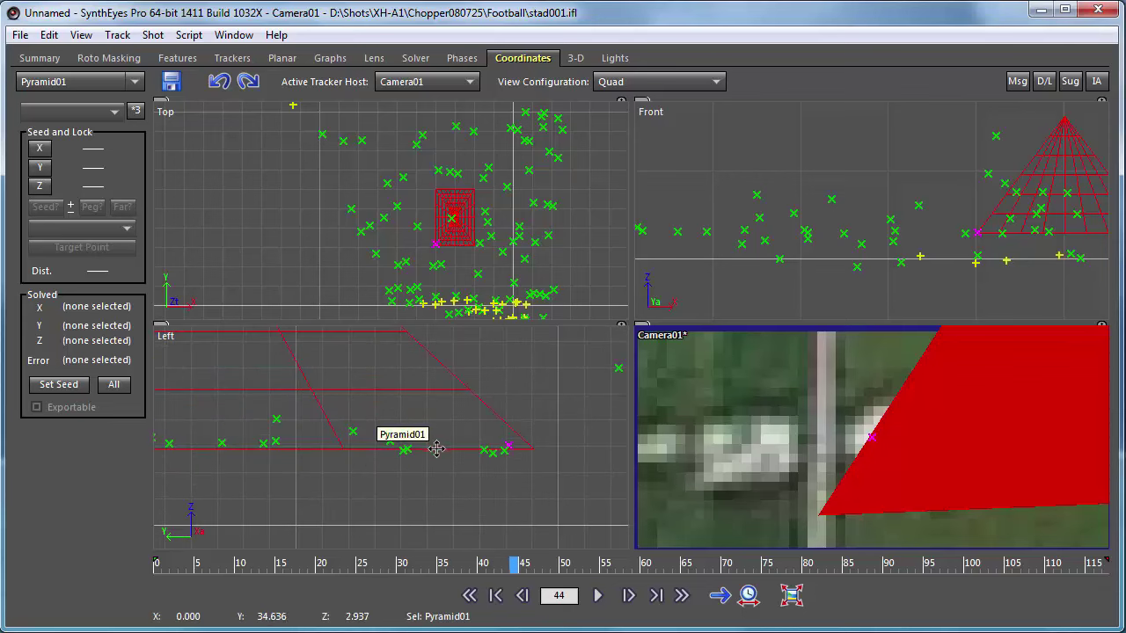
drag(437, 449, 412, 447)
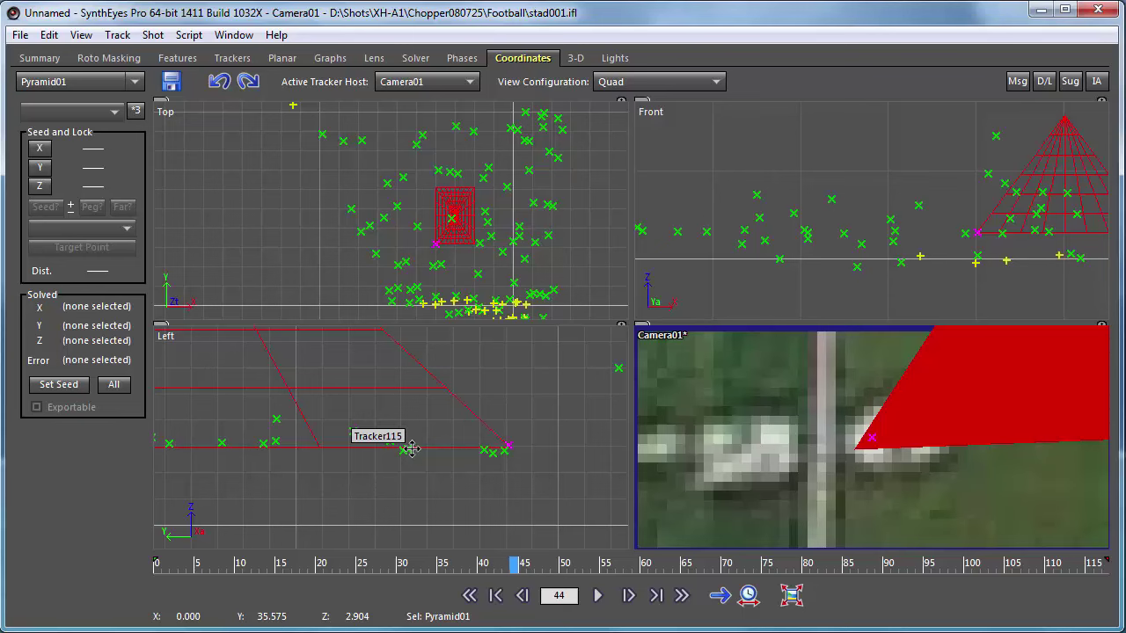
click(238, 58)
scroll(509, 296, down, 2)
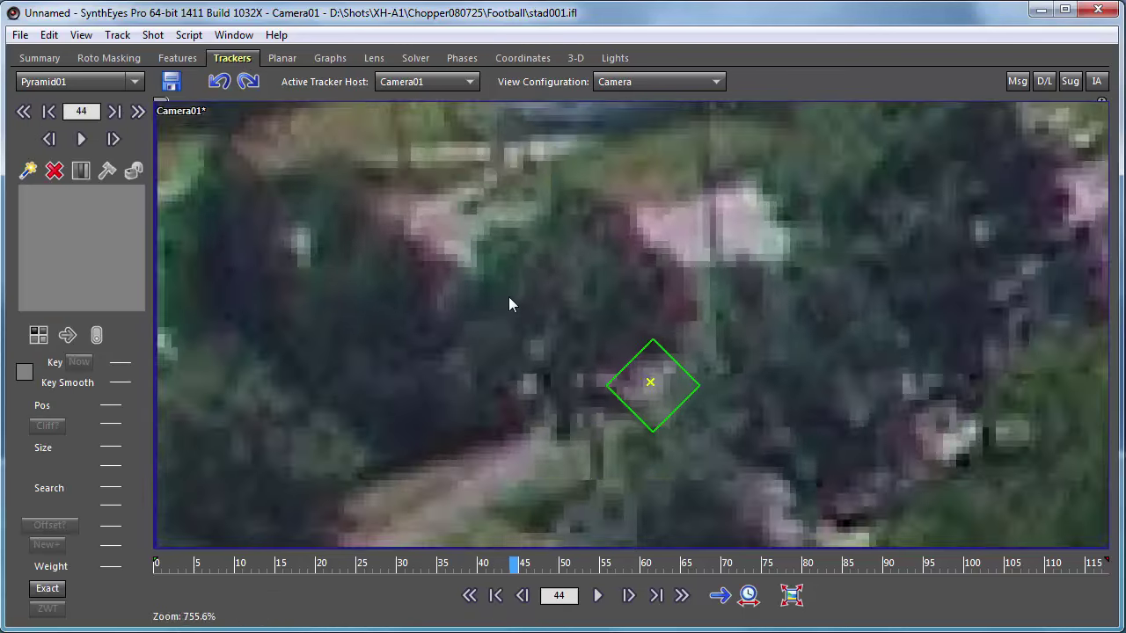
scroll(652, 431, down, 8)
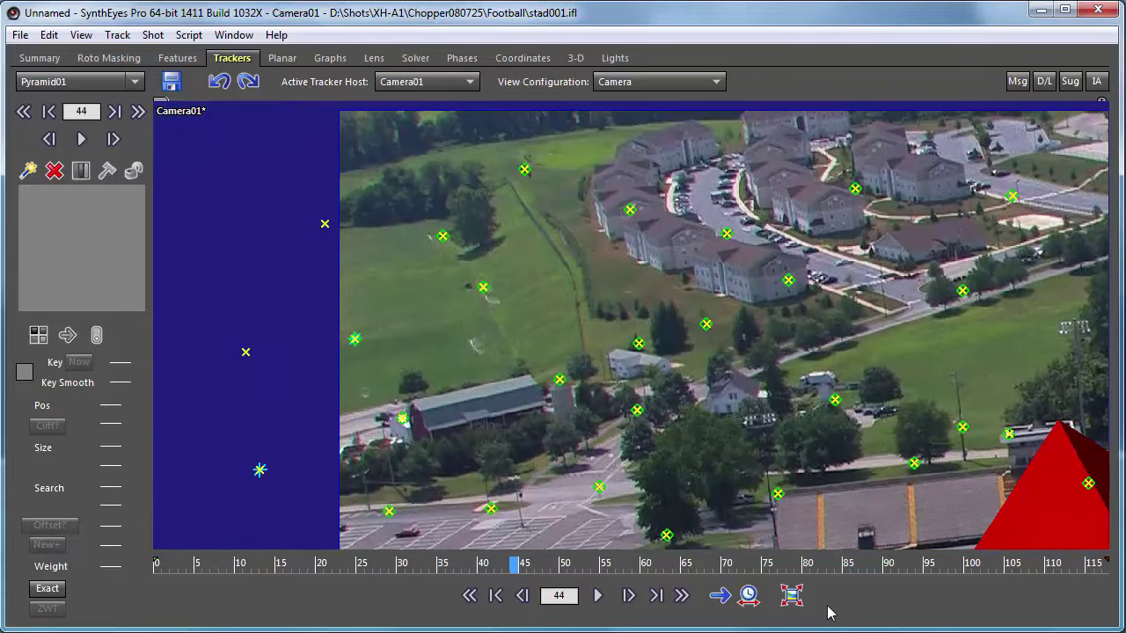
Fit the whole shot in the camera view and scrub to check the pyramid's placement.
click(791, 595)
scroll(446, 393, up, 3)
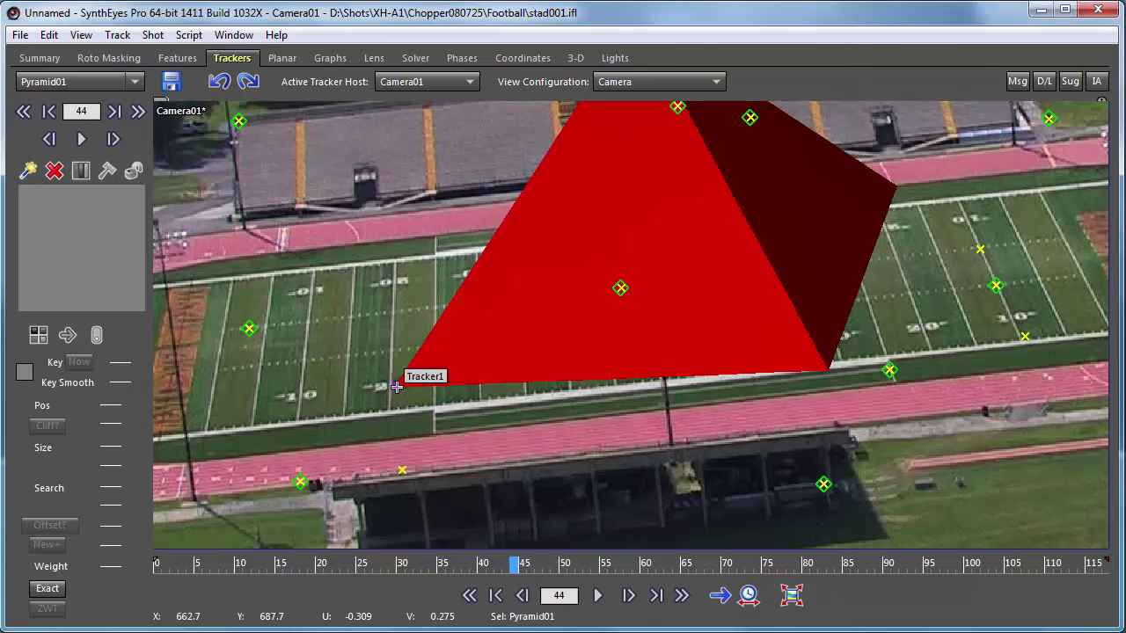
drag(360, 566, 607, 563)
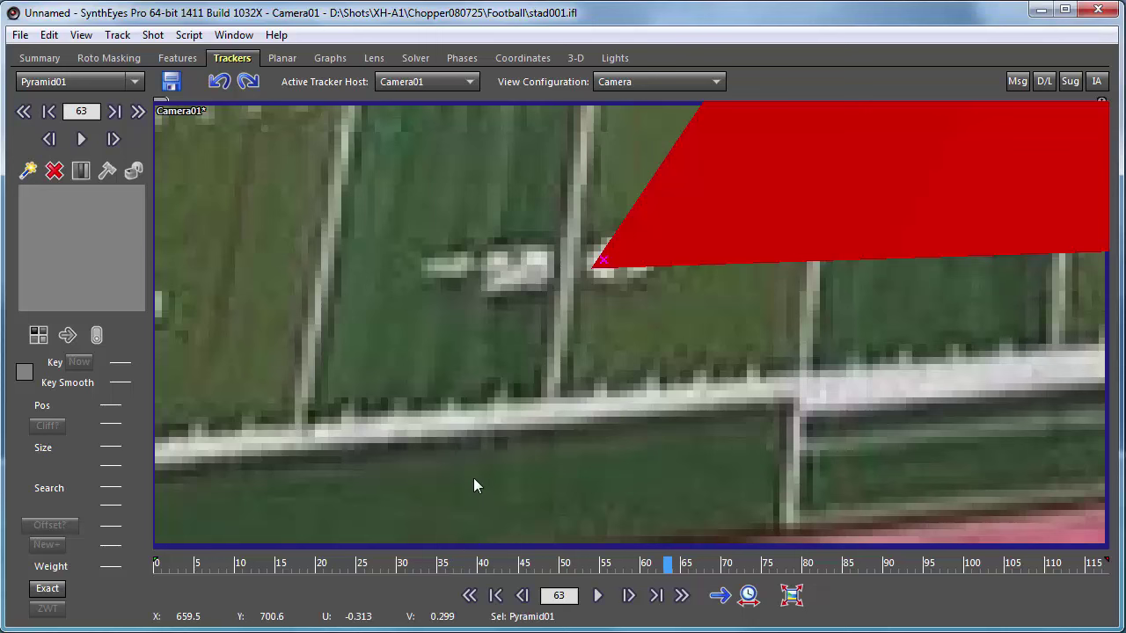
Add Tracker1 at the pyramid's front corner and scrub to check for sliding.
click(603, 260)
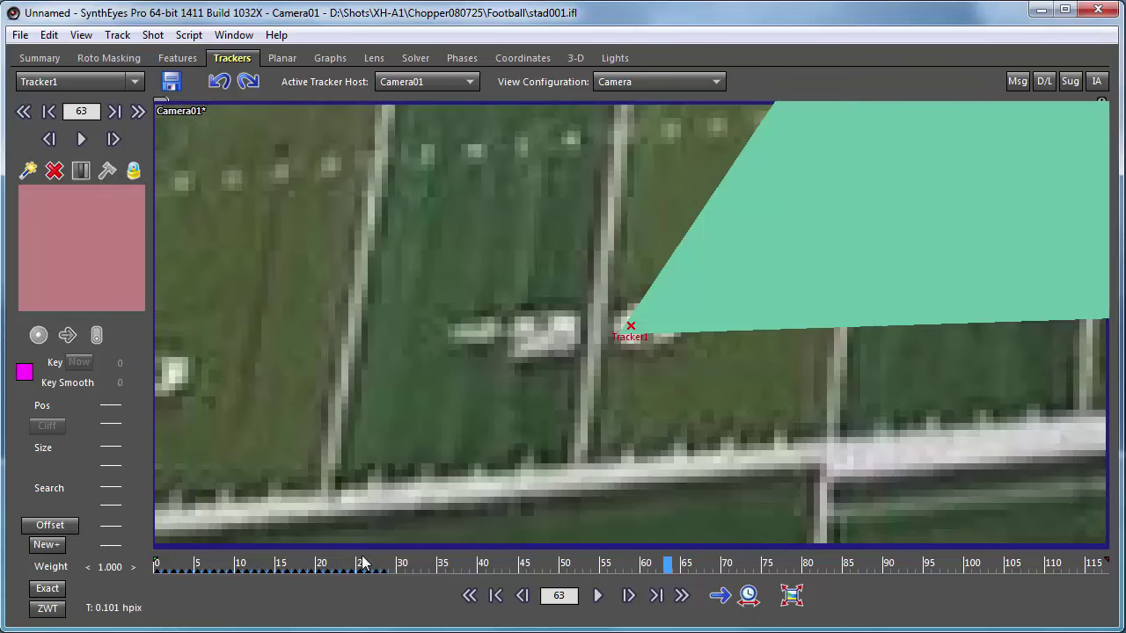
drag(225, 577, 417, 561)
scroll(581, 446, down, 5)
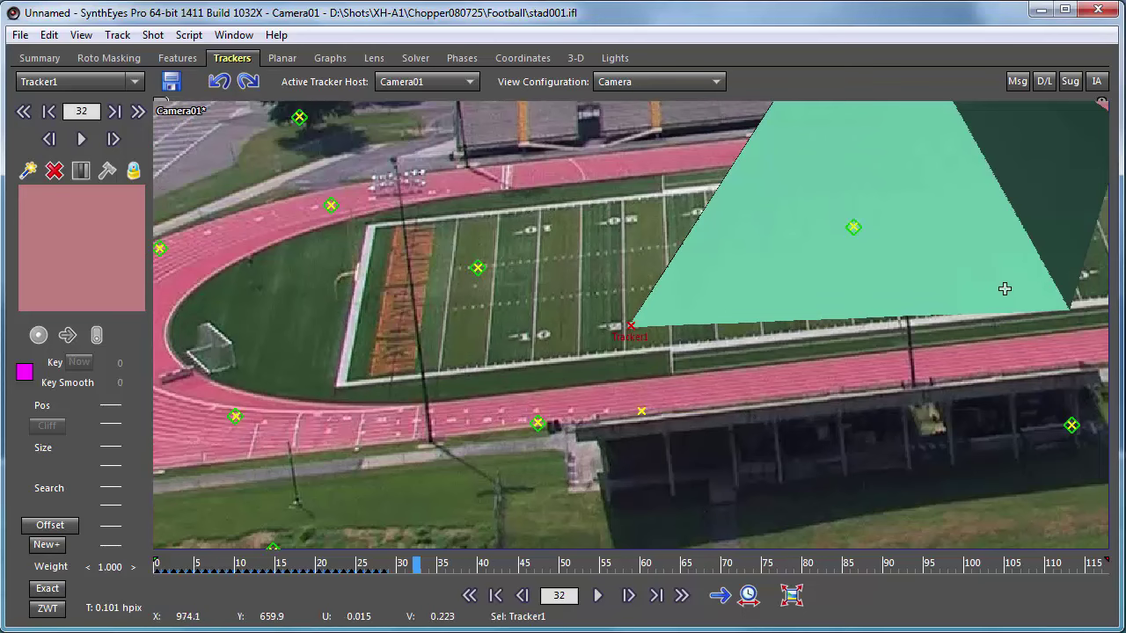
scroll(1029, 290, down, 3)
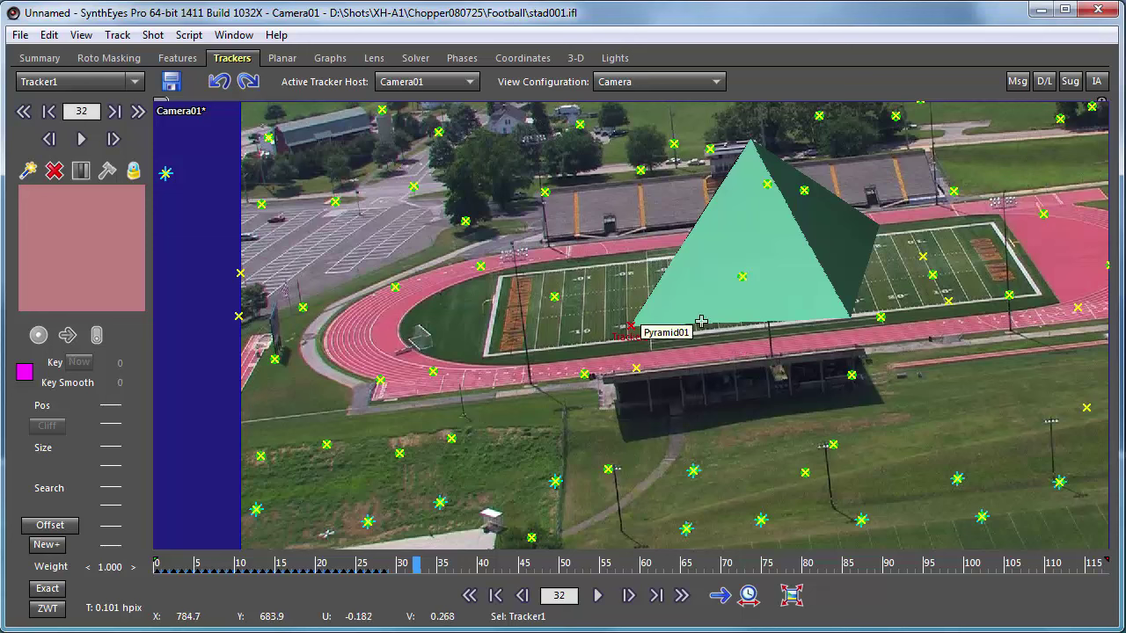
Select Pyramid01 in the camera view and delete it.
click(709, 248)
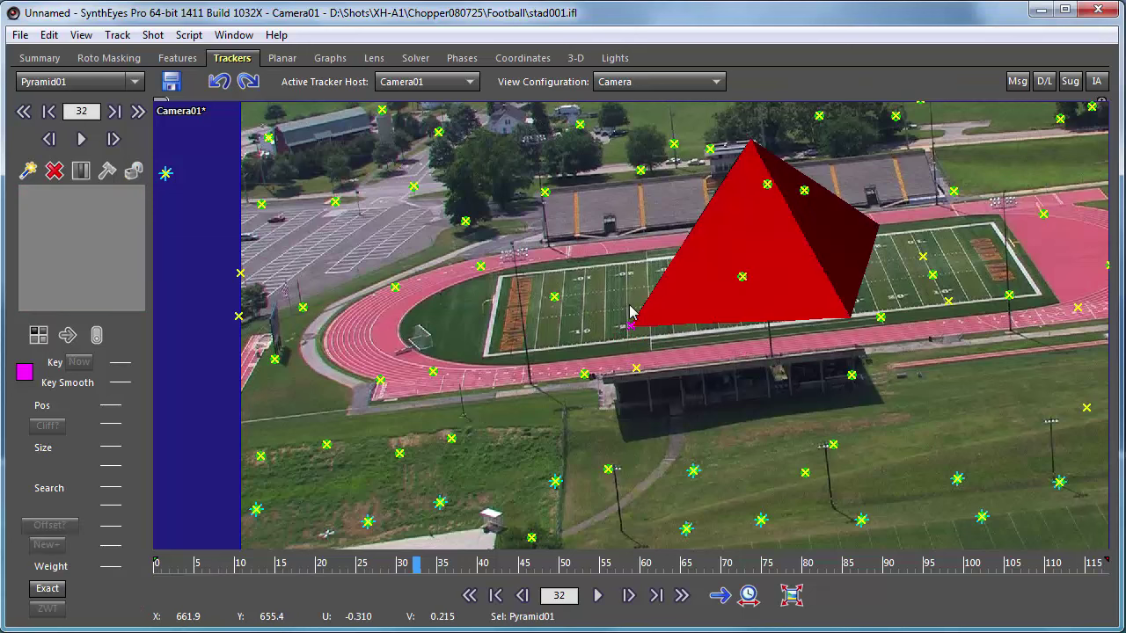
key(Delete)
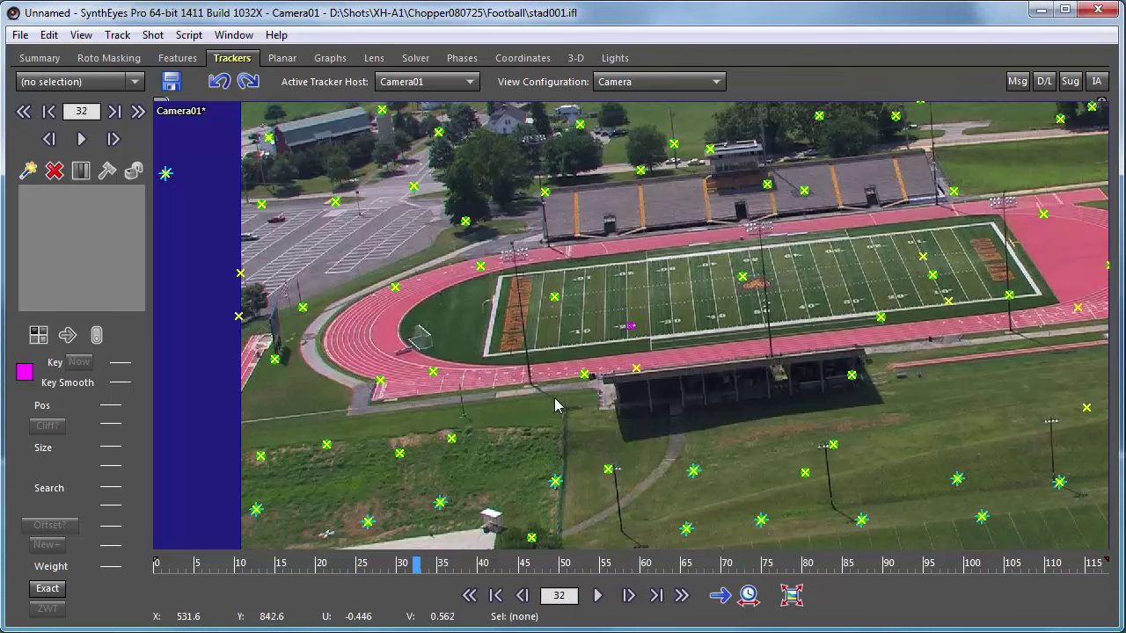
In the Features room with Peel on, peel field blip trails into trackers, including Tracker122.
click(164, 61)
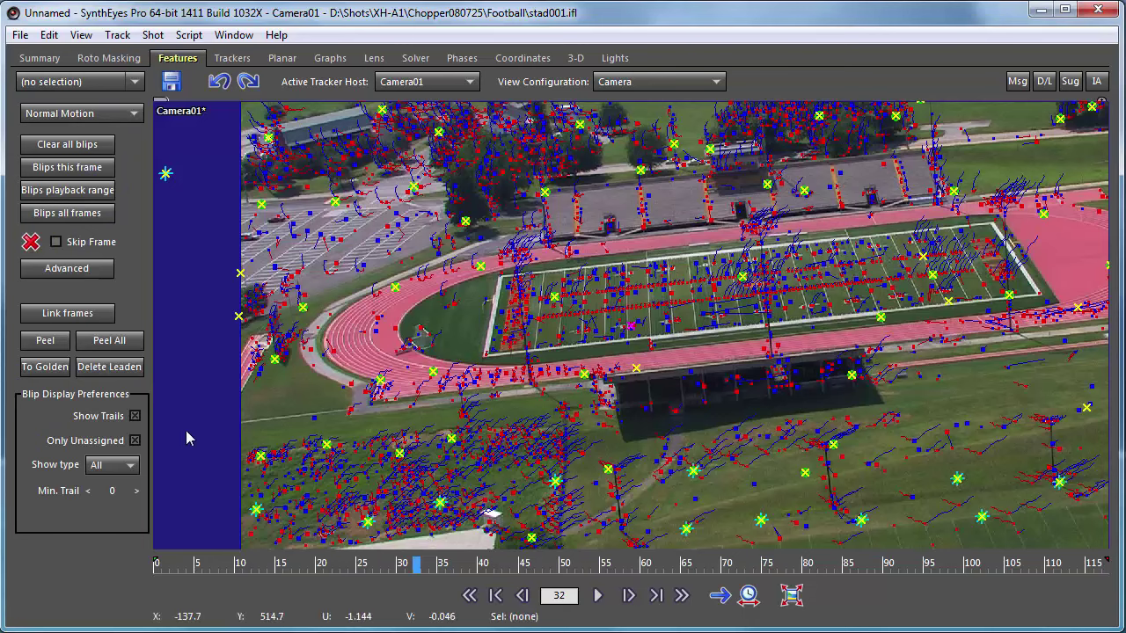
click(39, 340)
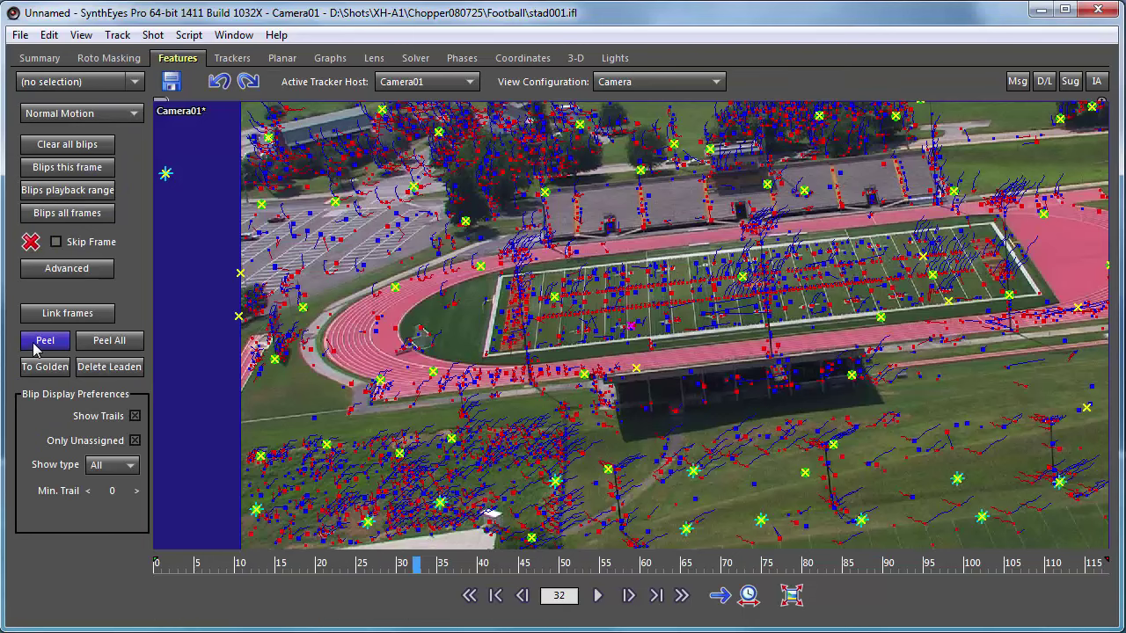
scroll(609, 339, up, 5)
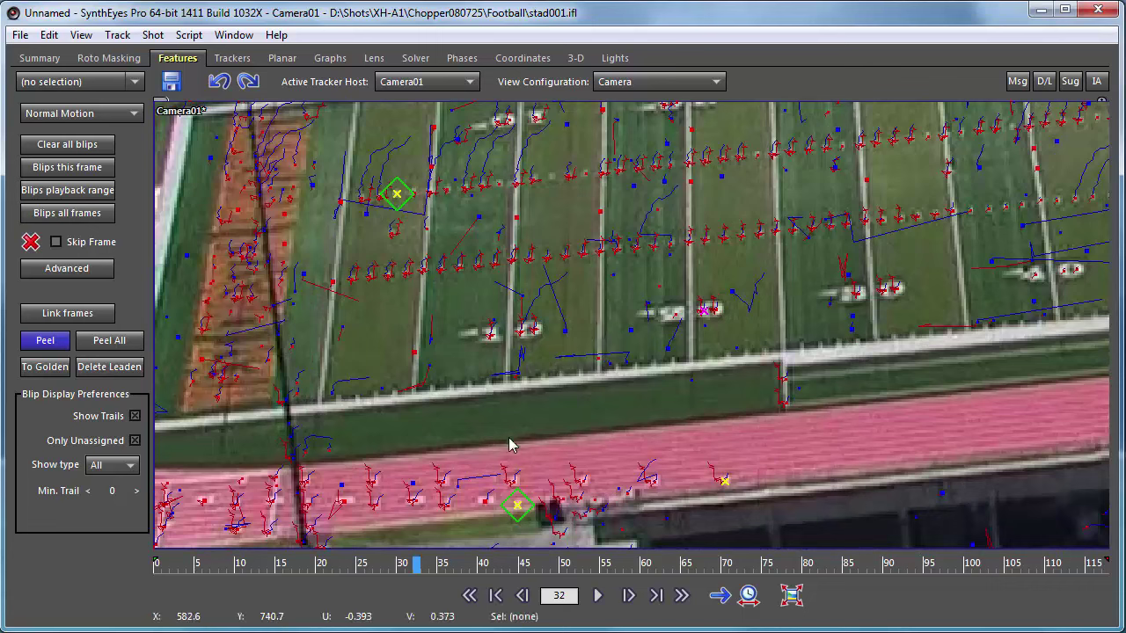
click(519, 330)
scroll(516, 185, down, 2)
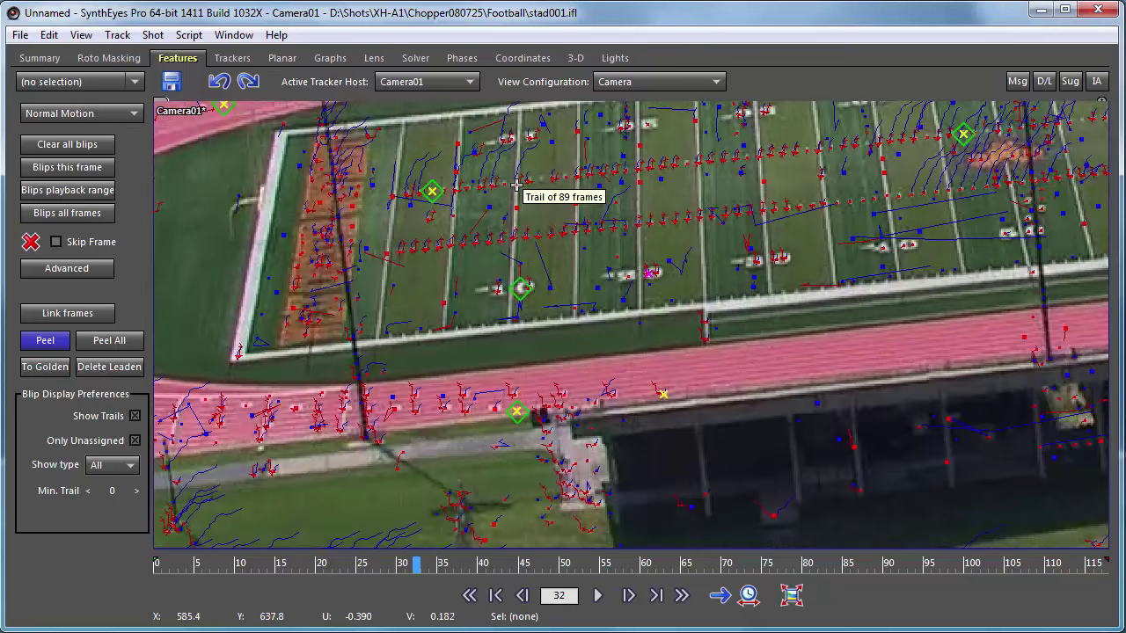
click(529, 137)
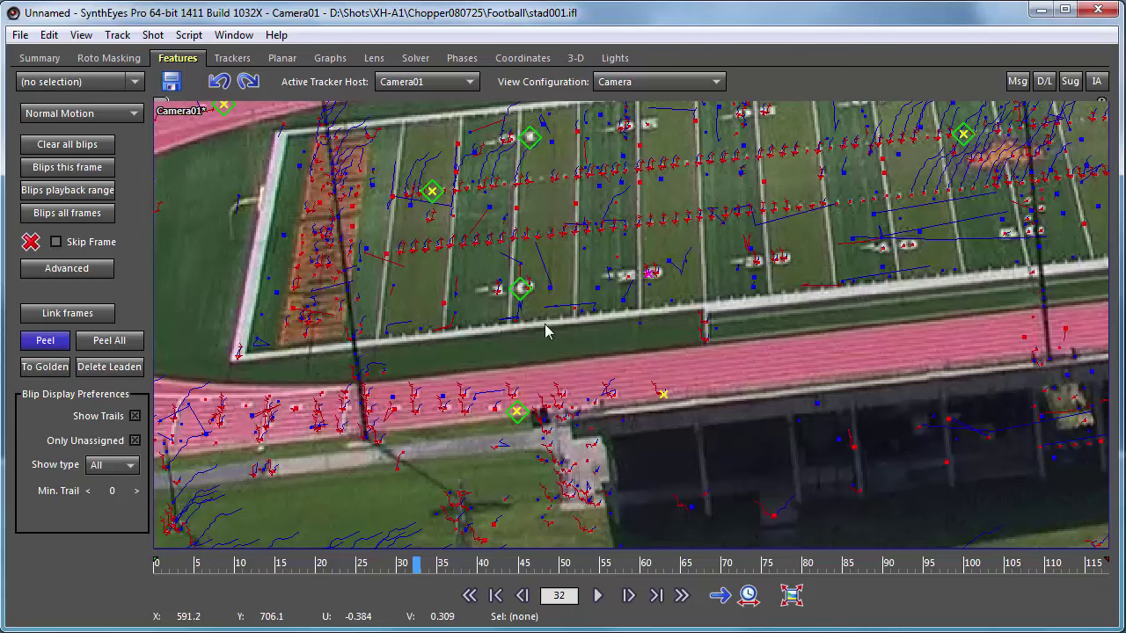
Scrub the shot to frame 63 and pan across the stadium view.
drag(489, 567, 666, 566)
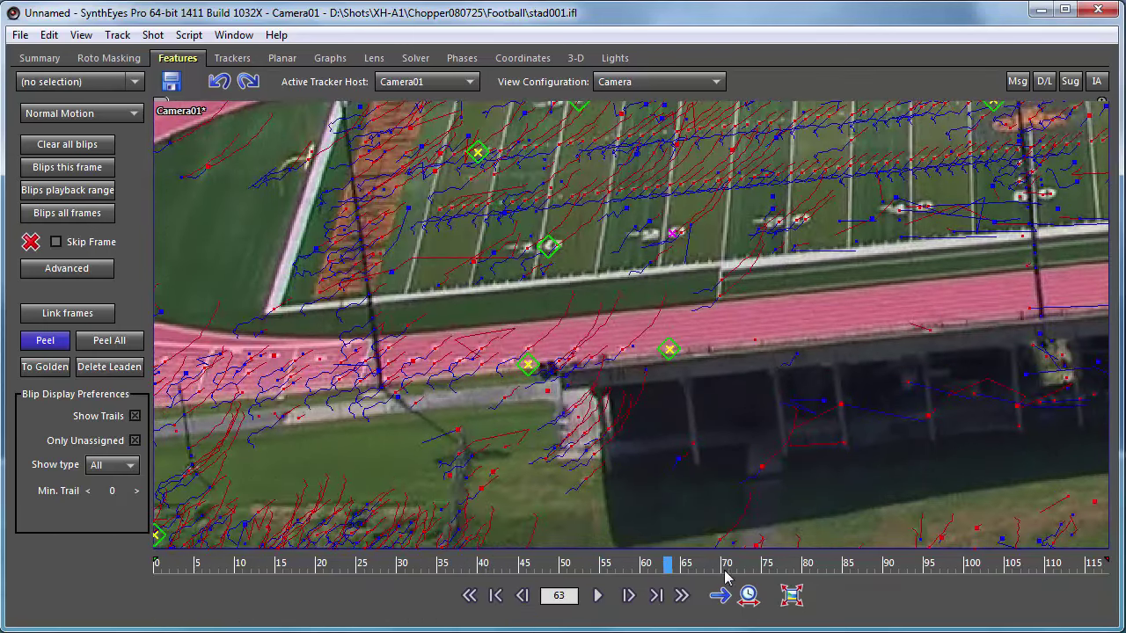
middle_drag(717, 322, 566, 343)
scroll(565, 343, down, 3)
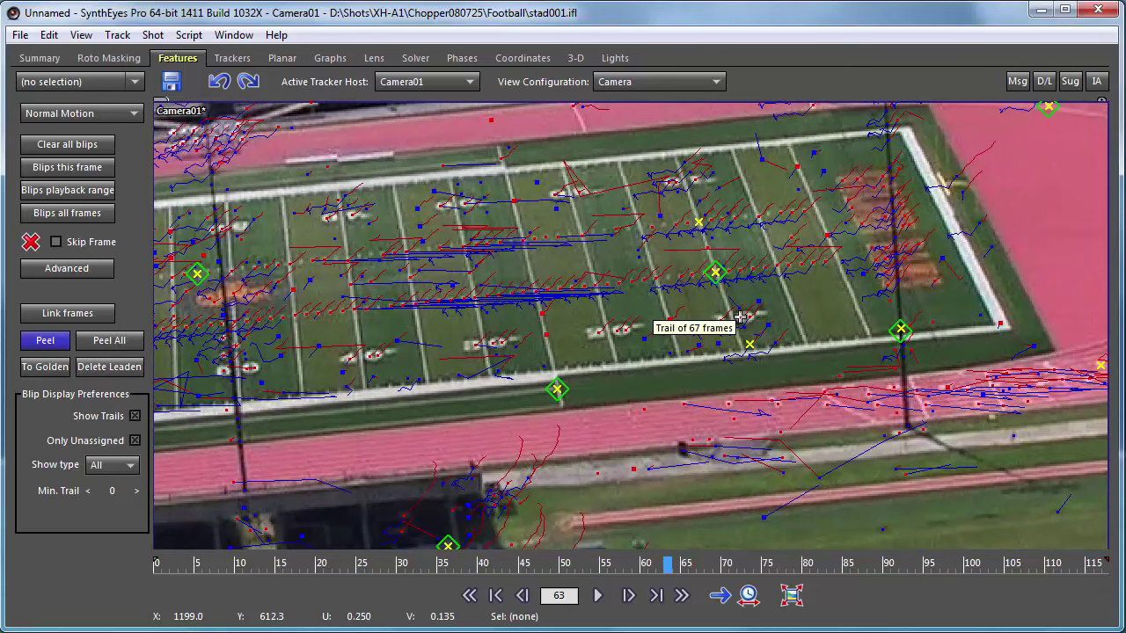
scroll(536, 309, down, 3)
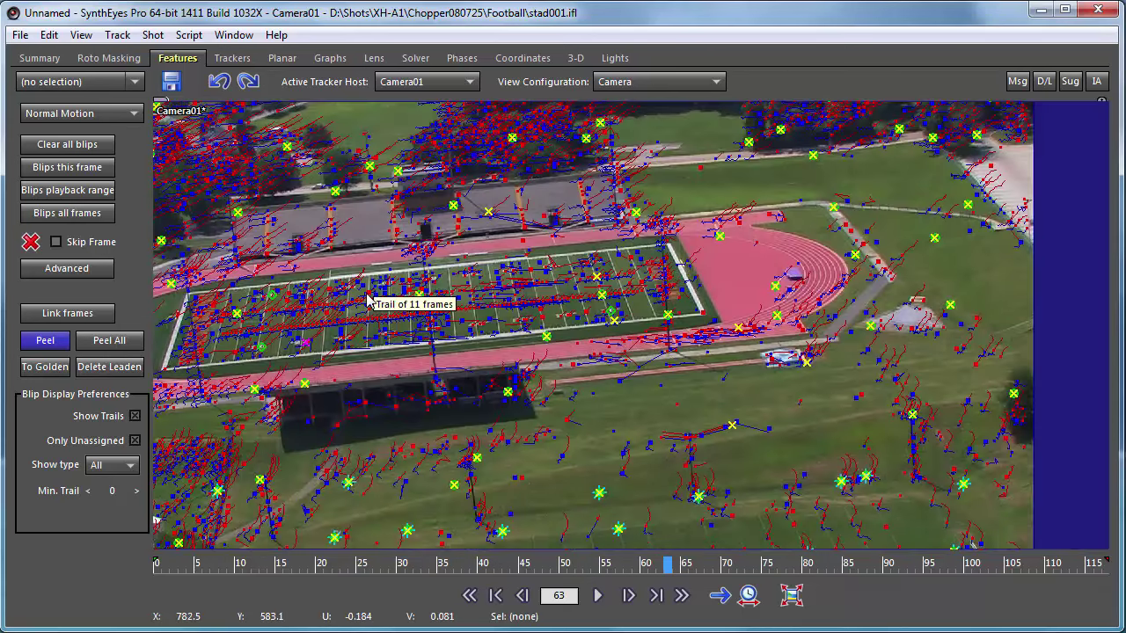
Start a three-tracker coordinate setup in a single Camera view, removing the old axis constraints.
click(520, 59)
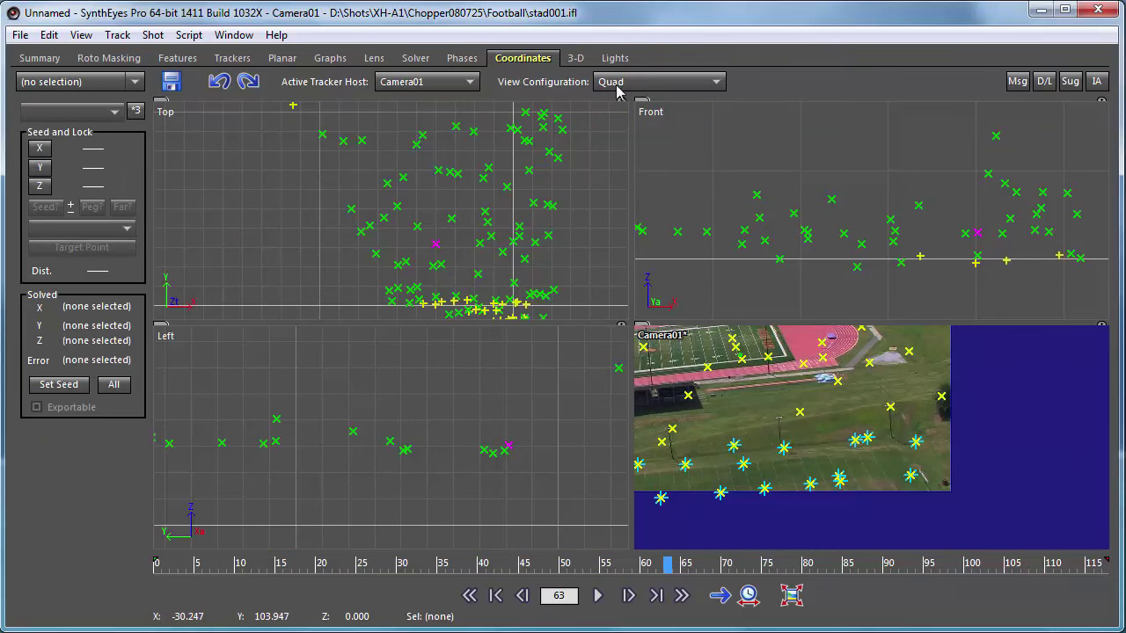
click(717, 83)
click(717, 98)
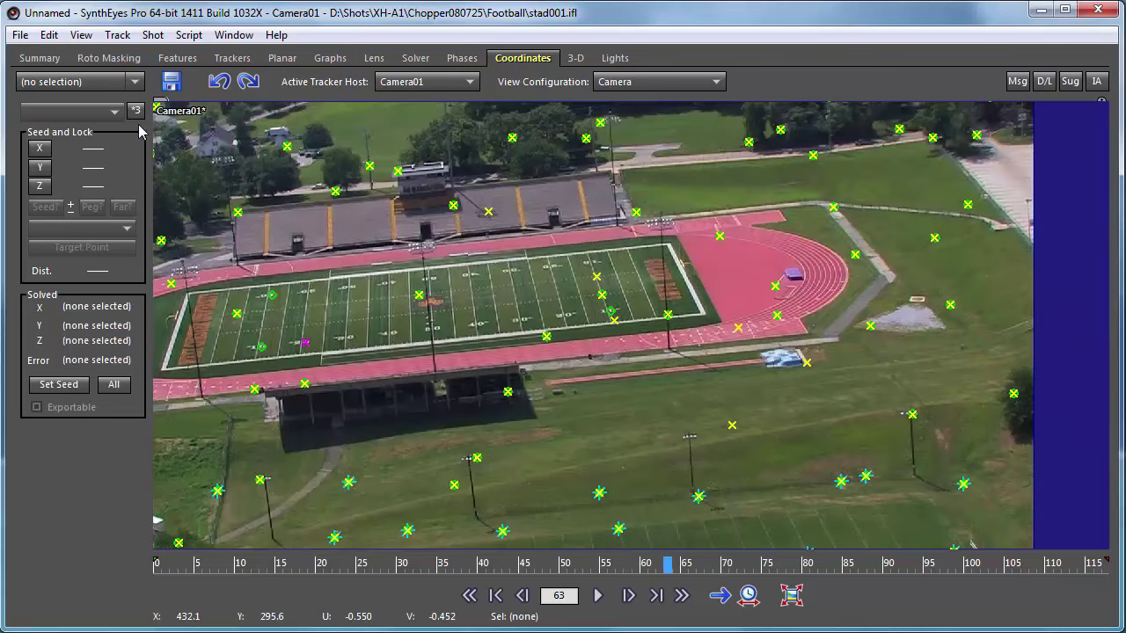
click(136, 112)
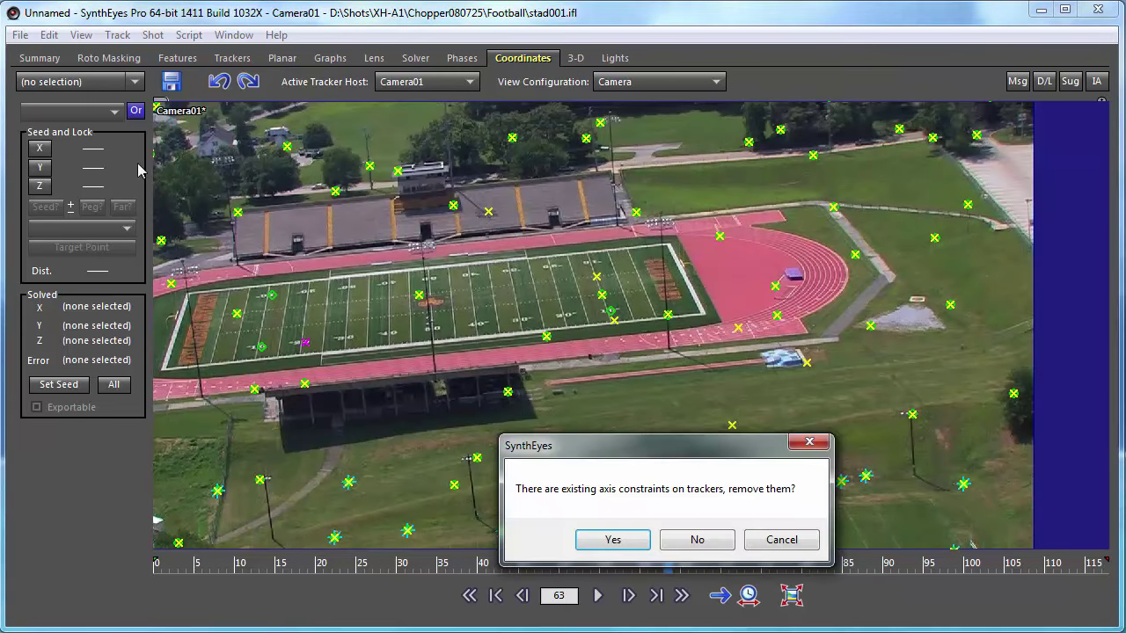
click(607, 541)
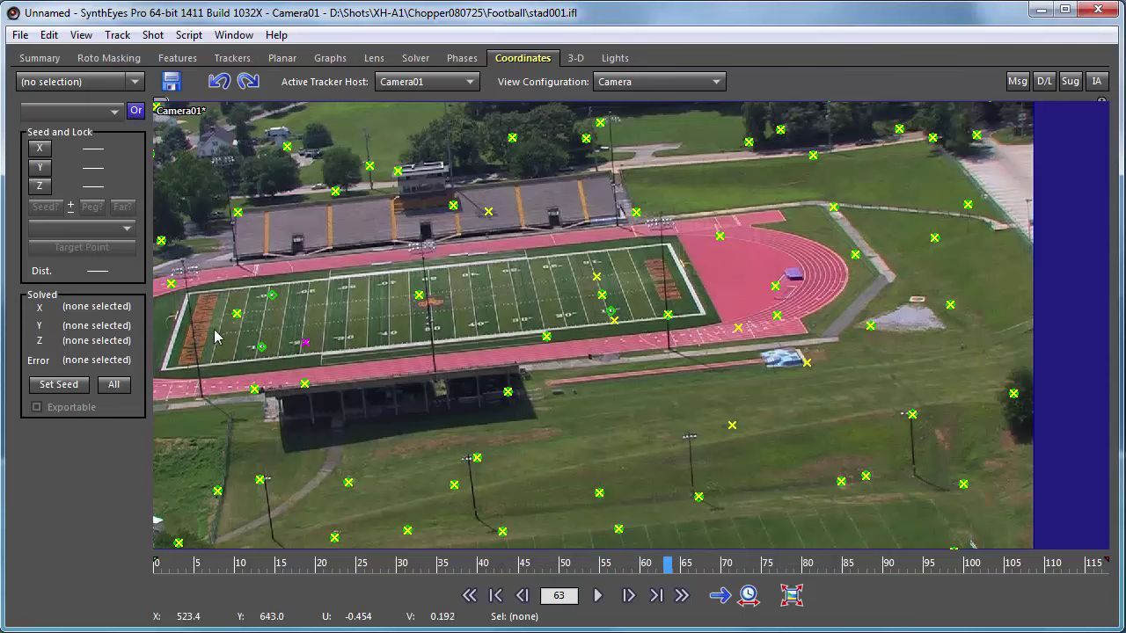
Use Tracker121 as origin, Tracker123 for axis, Tracker122 on the plane; re-solve to 0.4051 hpix.
click(260, 348)
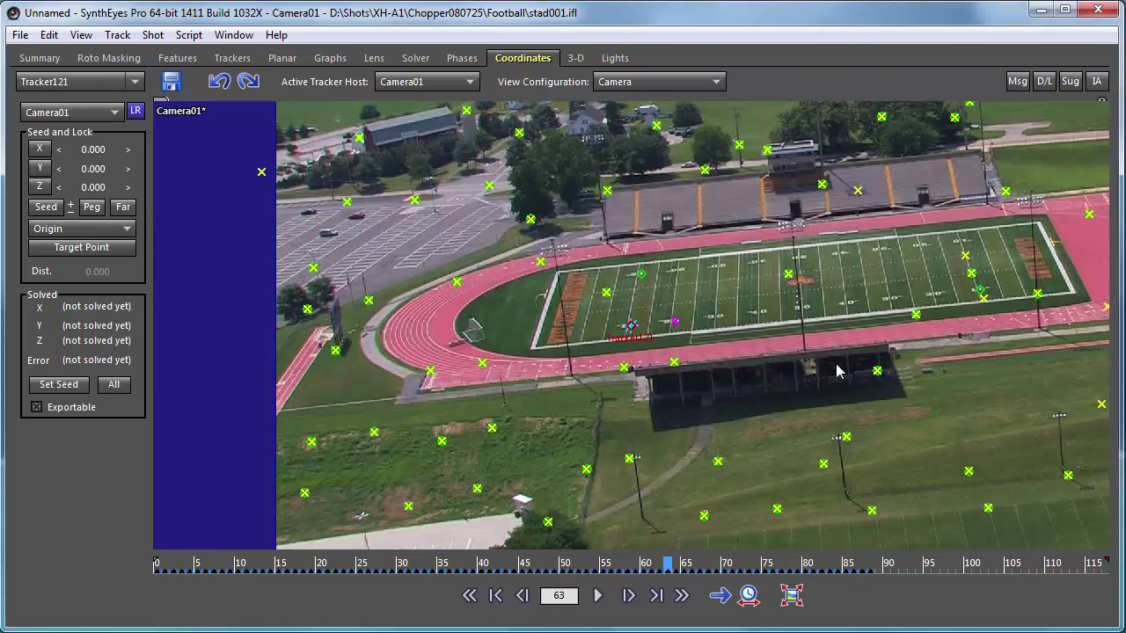
click(979, 290)
click(641, 274)
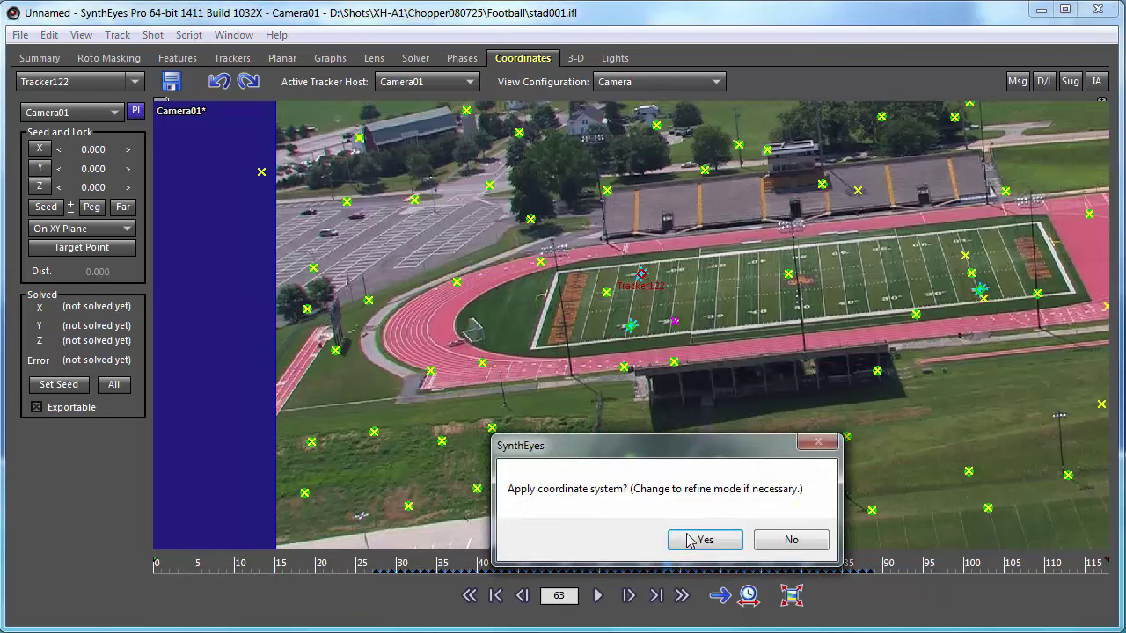
click(687, 539)
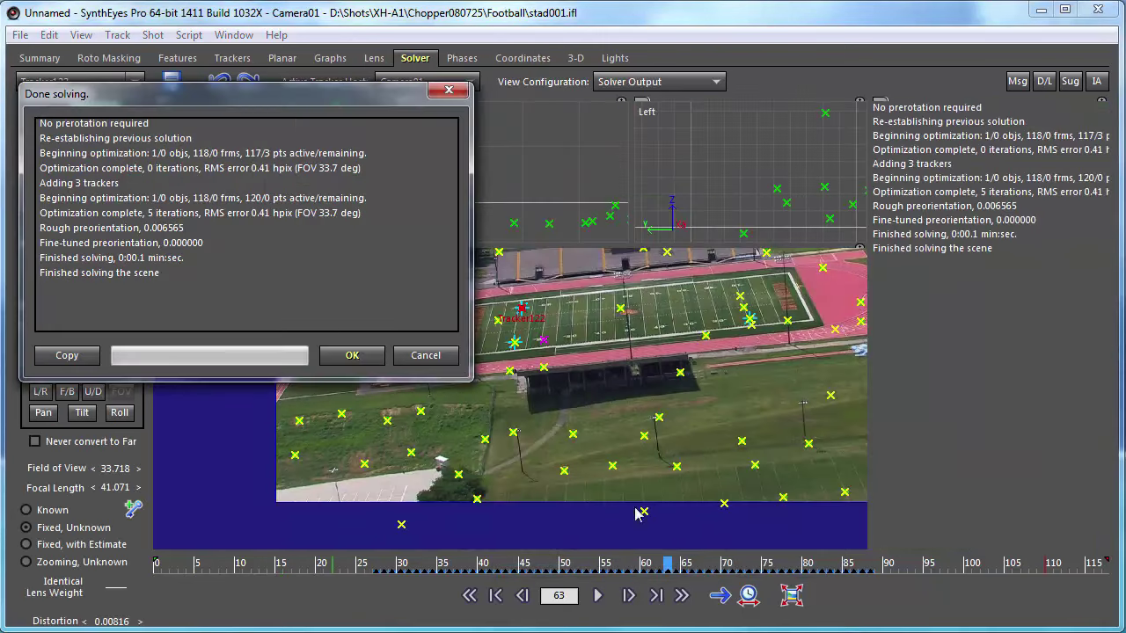
click(338, 359)
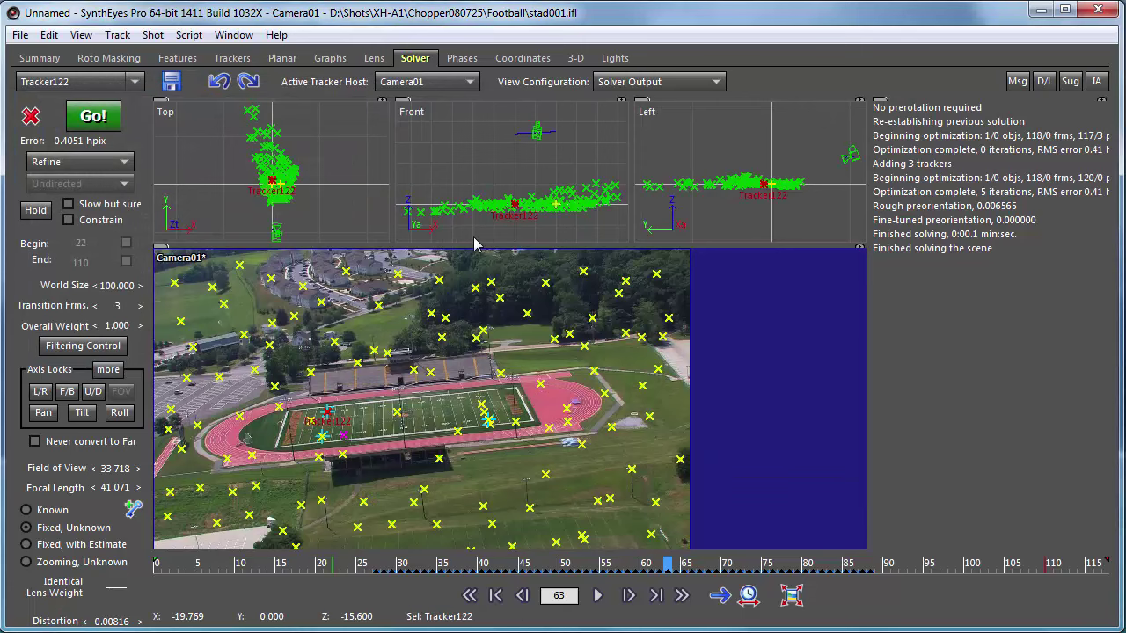
click(576, 58)
Frame the stadium and drag out Pyramid01 on the football field at 10.313, 0.693, 7.153.
scroll(480, 212, down, 2)
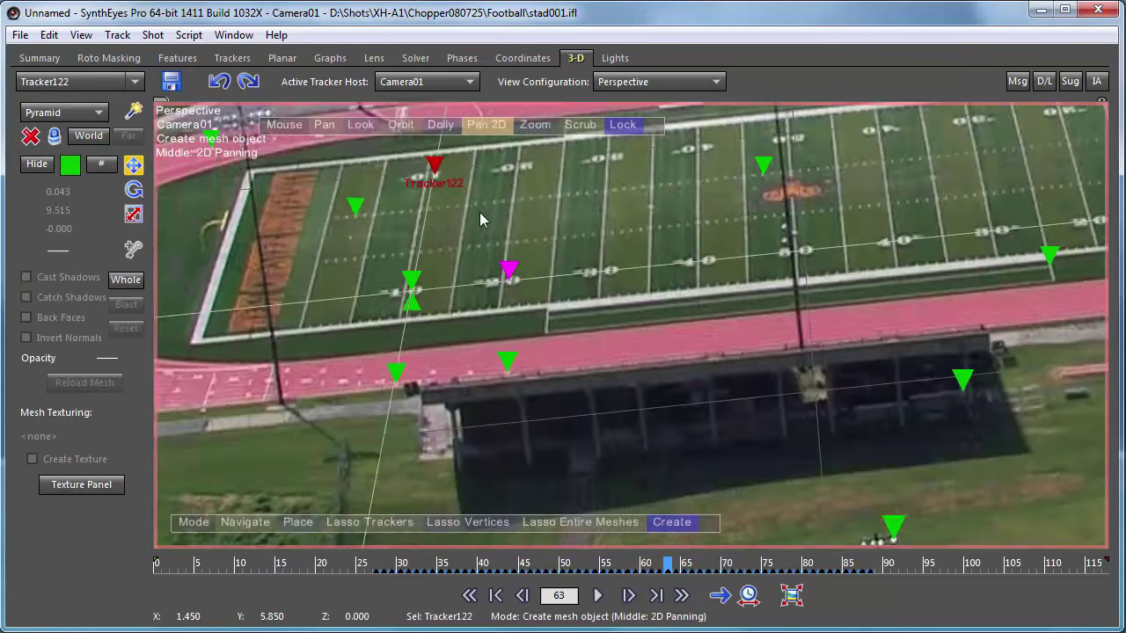
scroll(479, 212, down, 3)
click(326, 125)
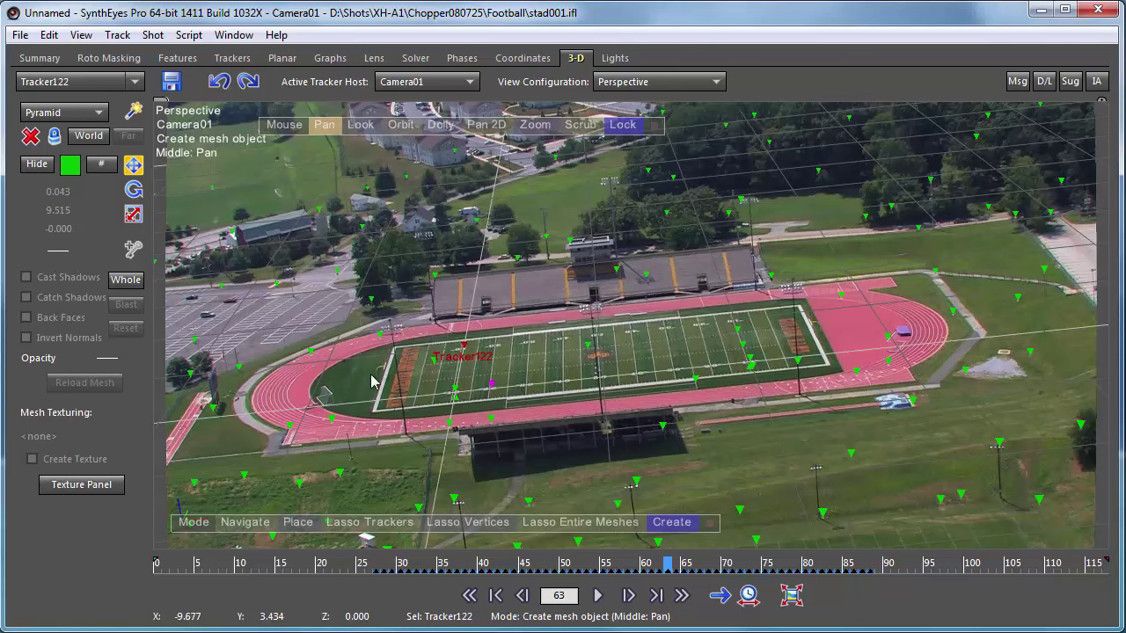
right_click(318, 280)
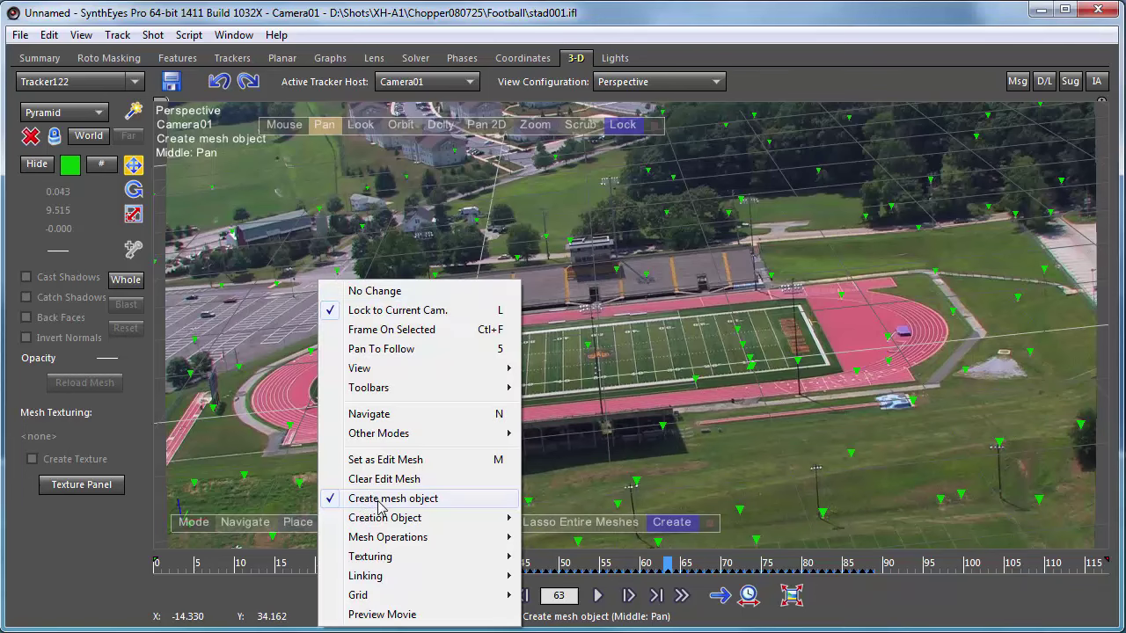
mouse_move(396, 518)
click(556, 537)
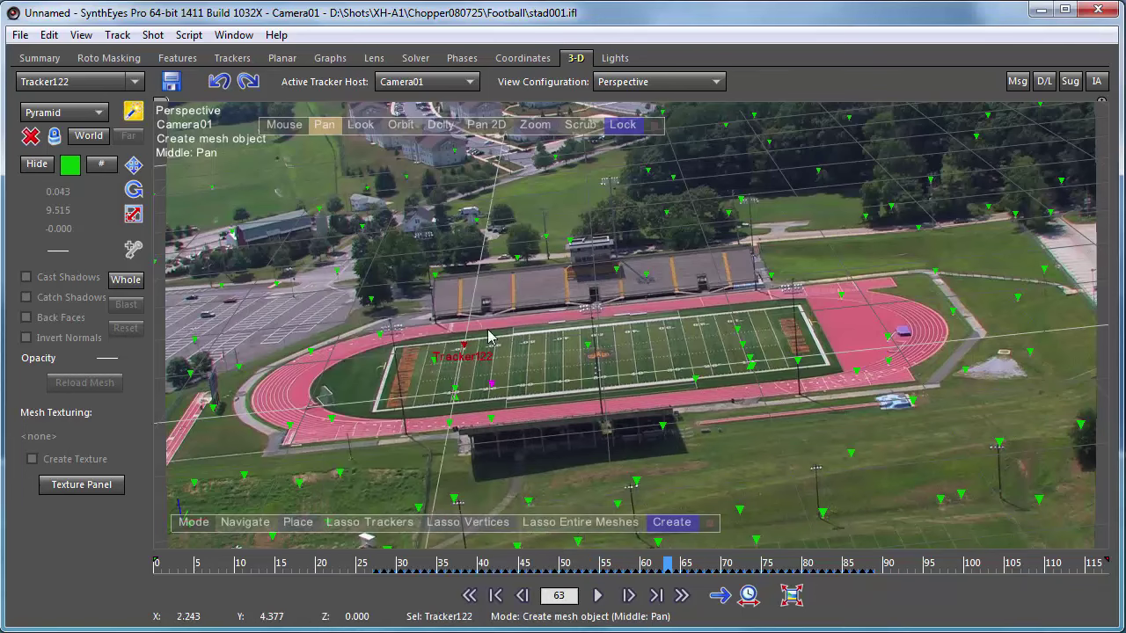
drag(530, 387, 661, 261)
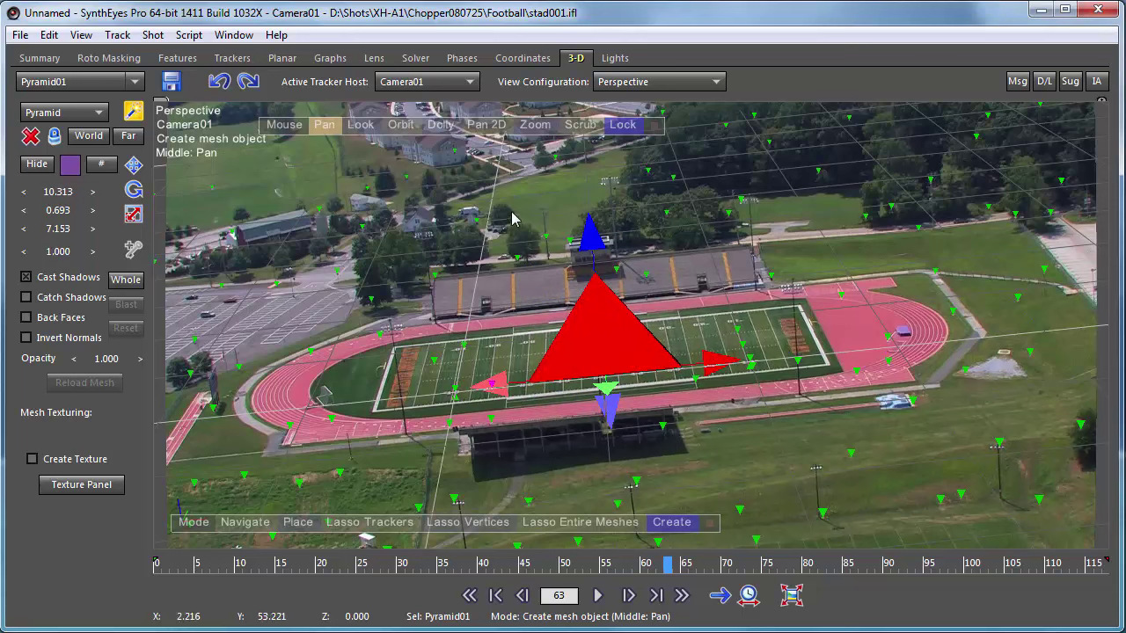
click(523, 58)
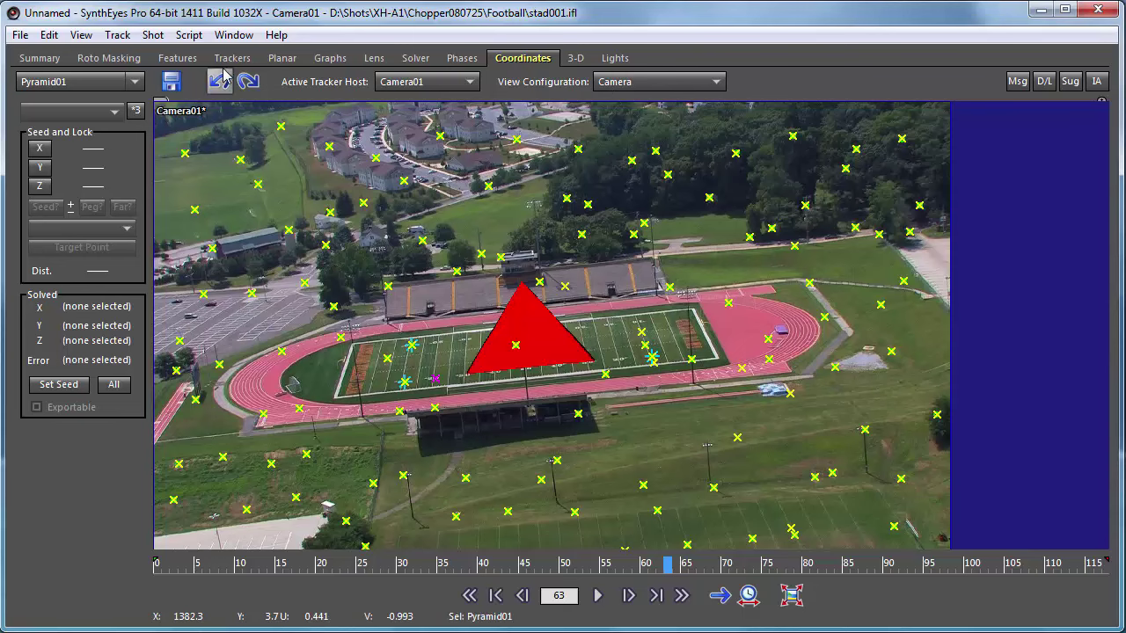
Switch the viewports to the Quad Perspective layout.
click(640, 84)
click(635, 152)
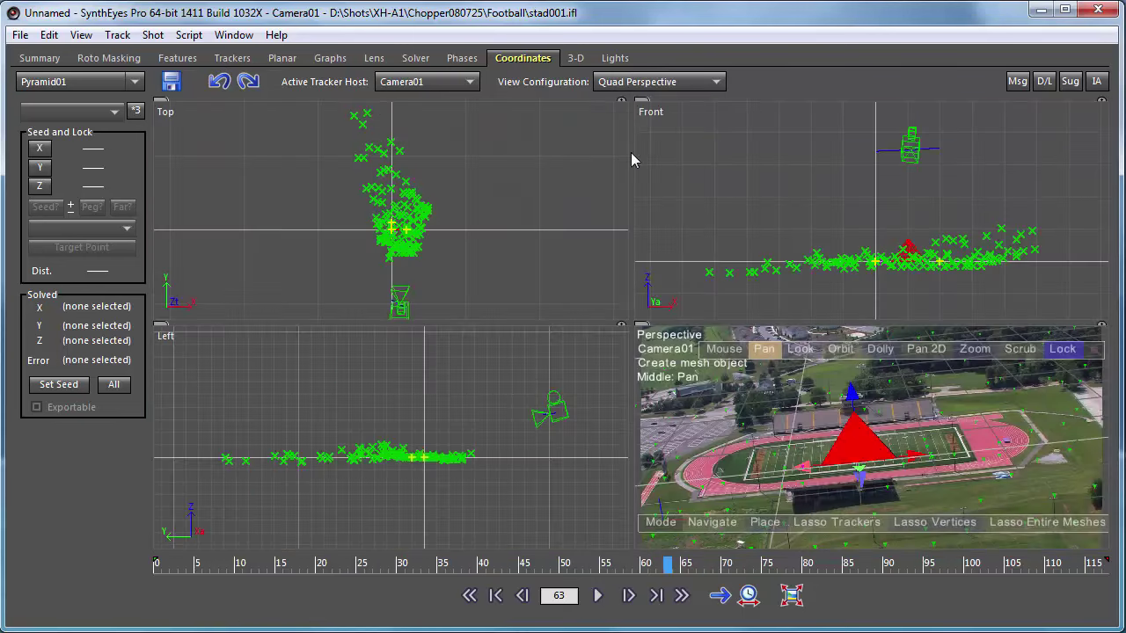
scroll(381, 214, up, 5)
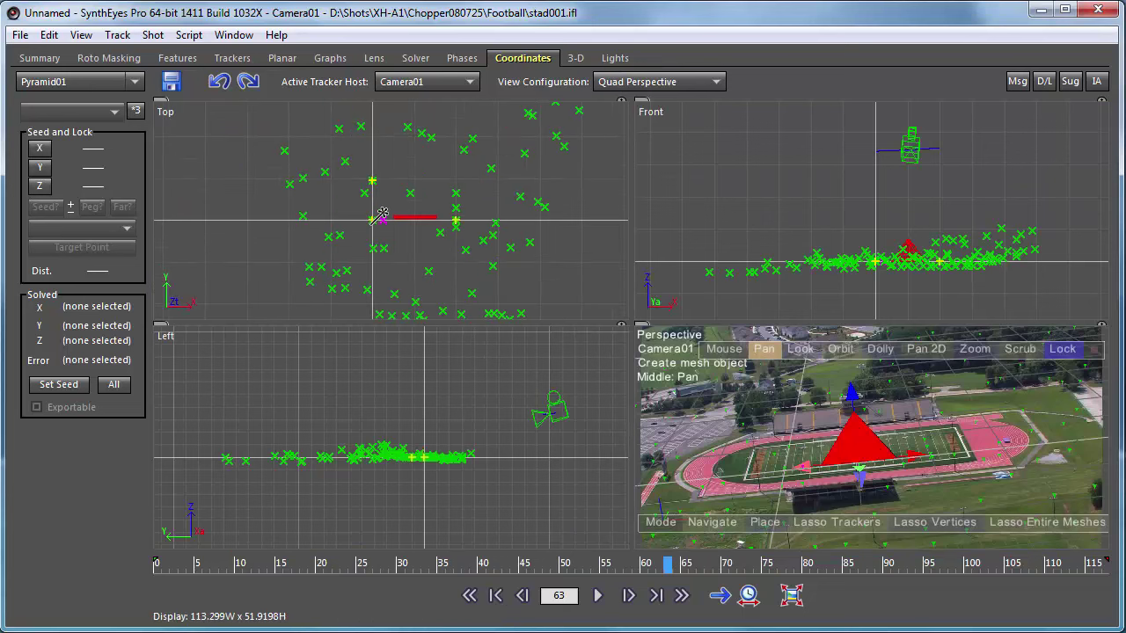
scroll(381, 214, up, 3)
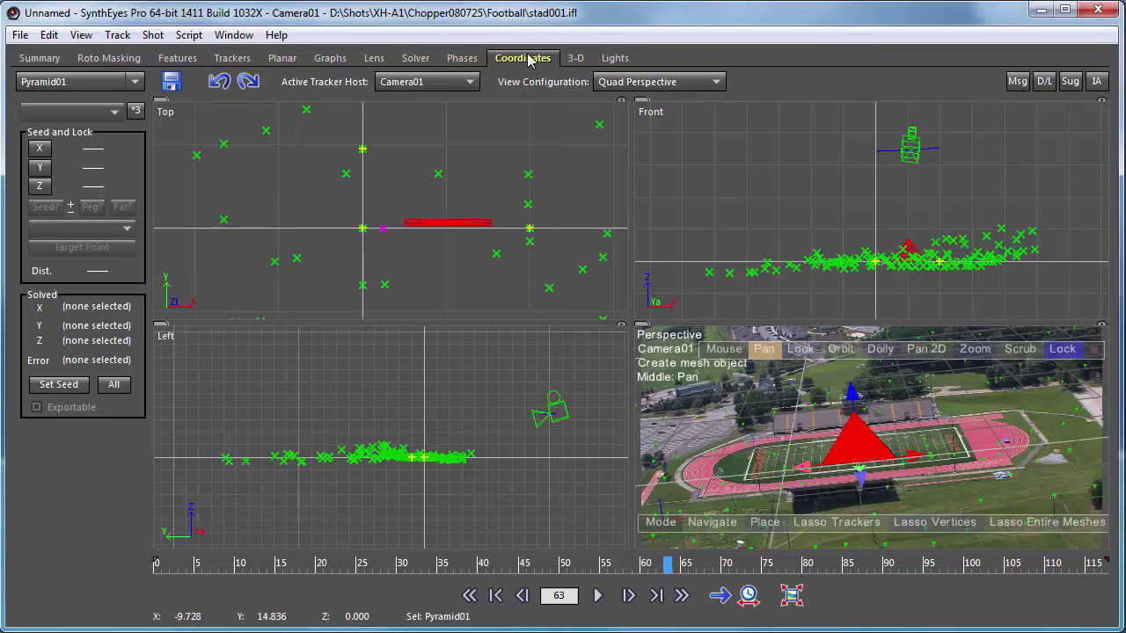
Scale the pyramid's Y to 12.873 and move it across the football field.
click(575, 59)
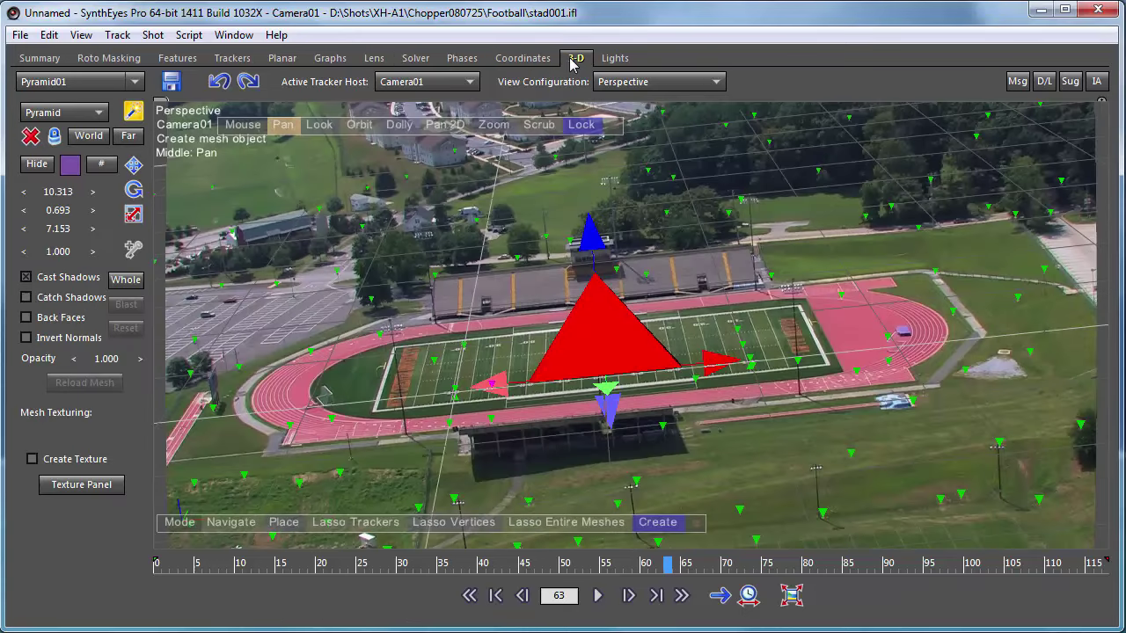
click(132, 215)
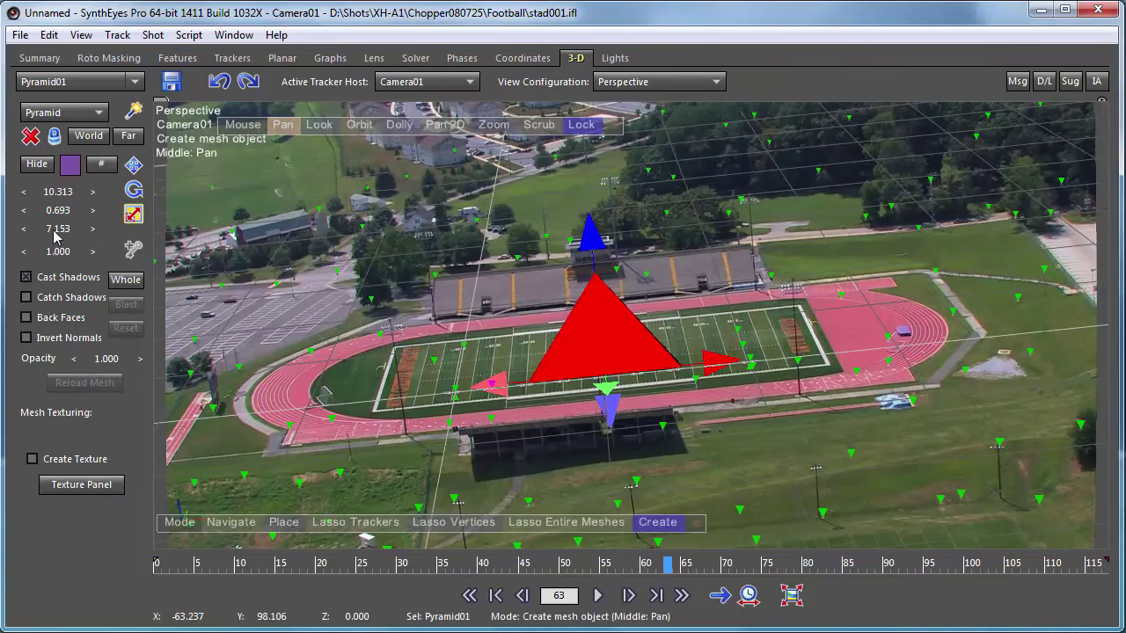
drag(56, 211, 1125, 210)
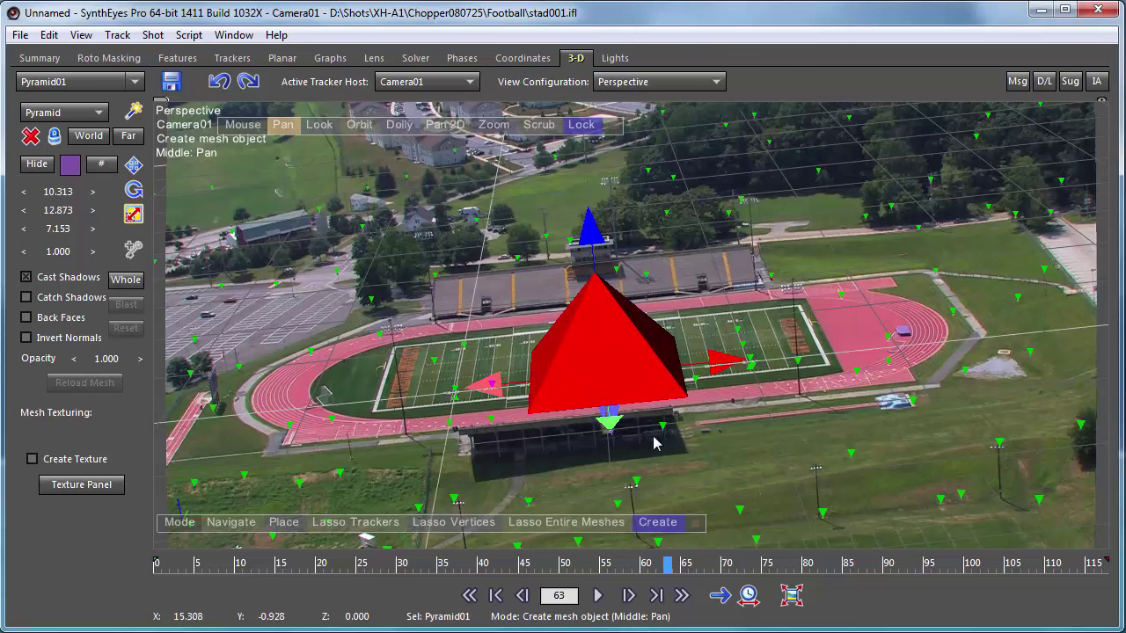
drag(611, 428, 614, 398)
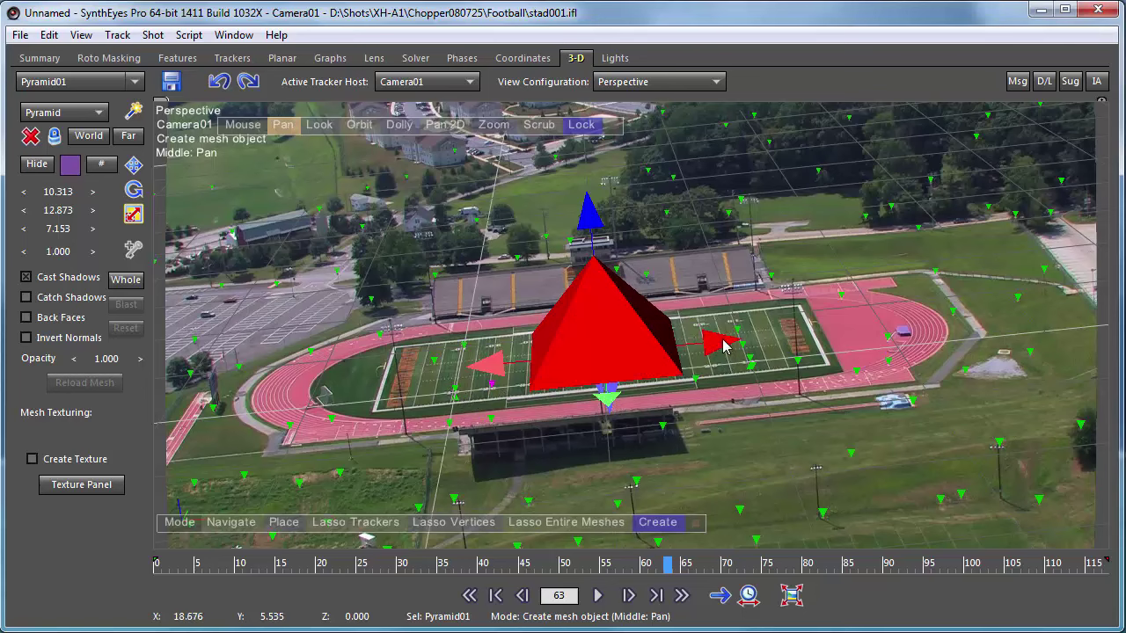
Slide the pyramid left and right along the field, checking its base up close with Pan 2D.
drag(726, 342, 653, 334)
scroll(480, 387, down, 4)
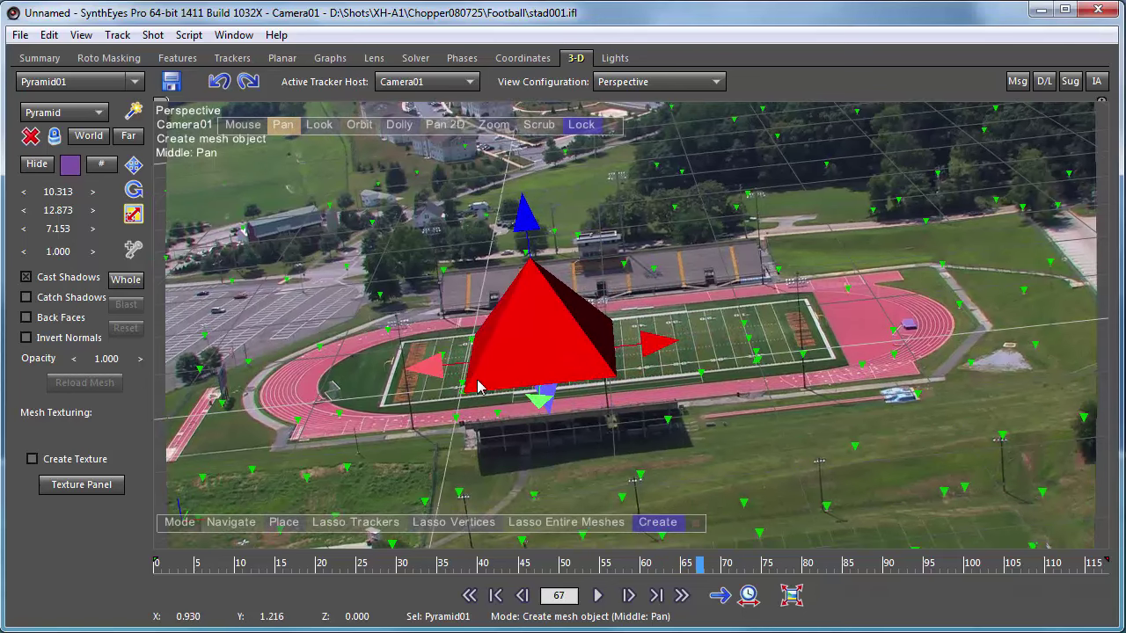
click(444, 124)
scroll(492, 156, up, 5)
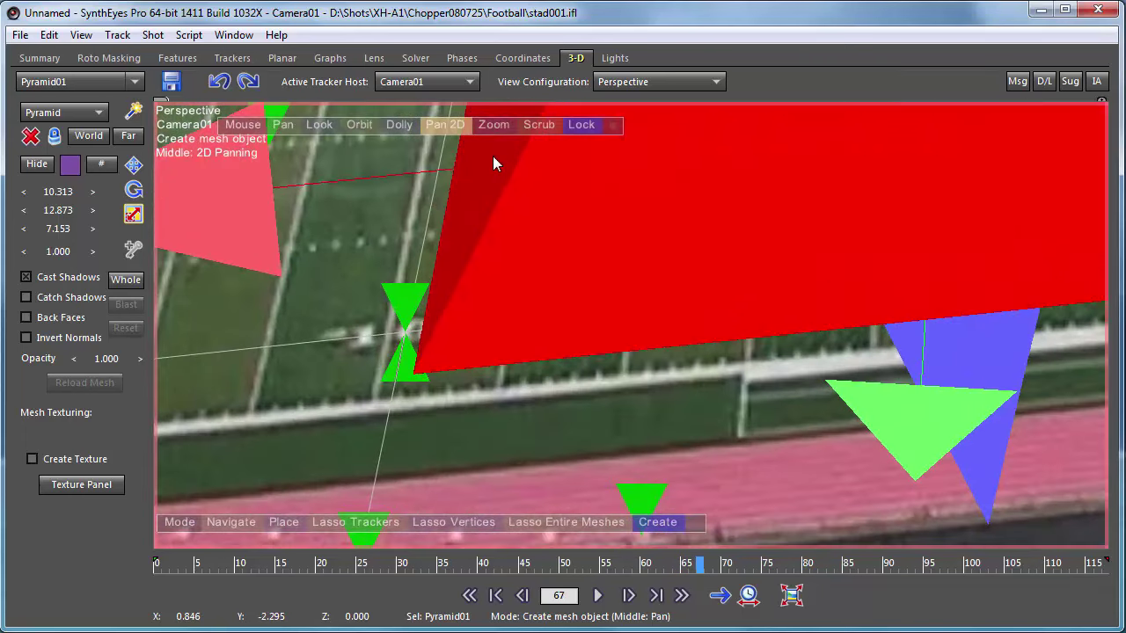
drag(942, 422, 927, 428)
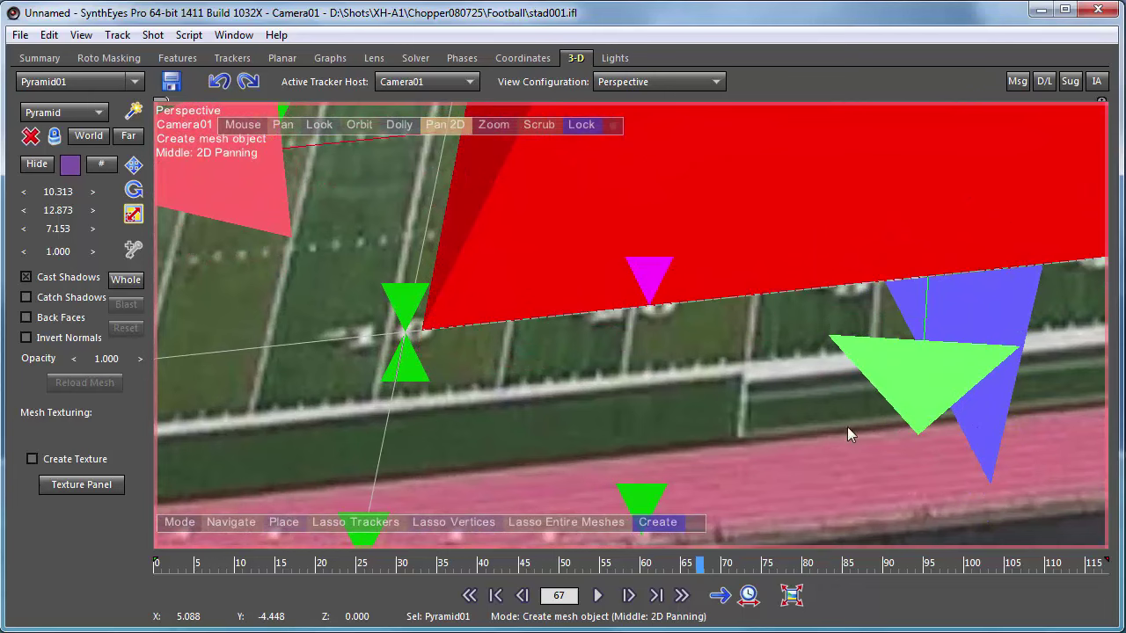
click(276, 125)
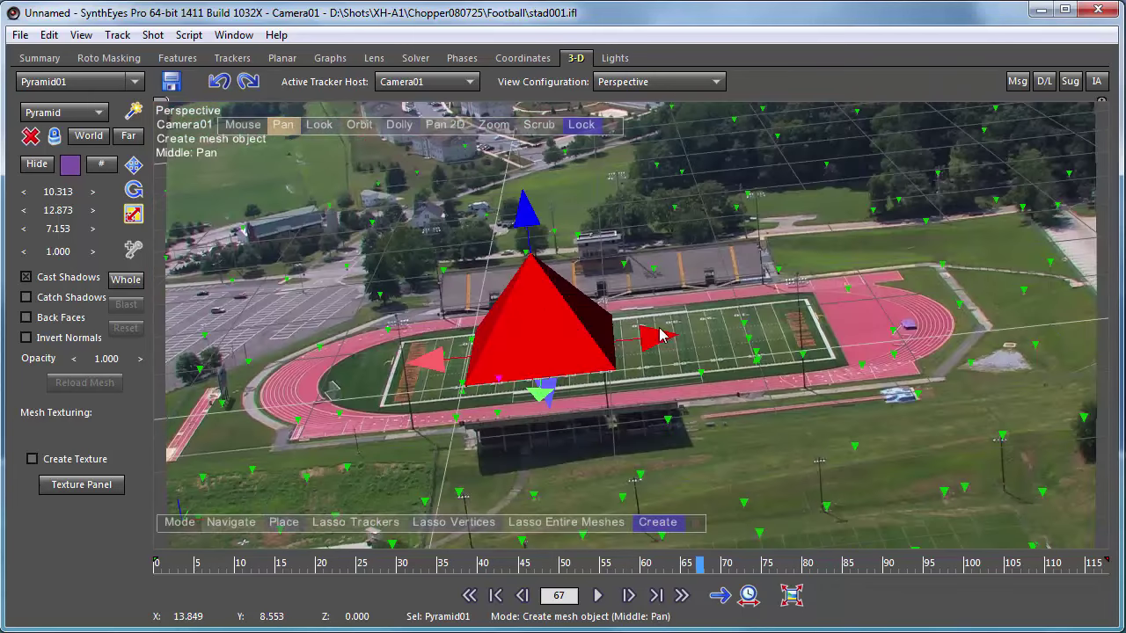
drag(659, 341, 716, 329)
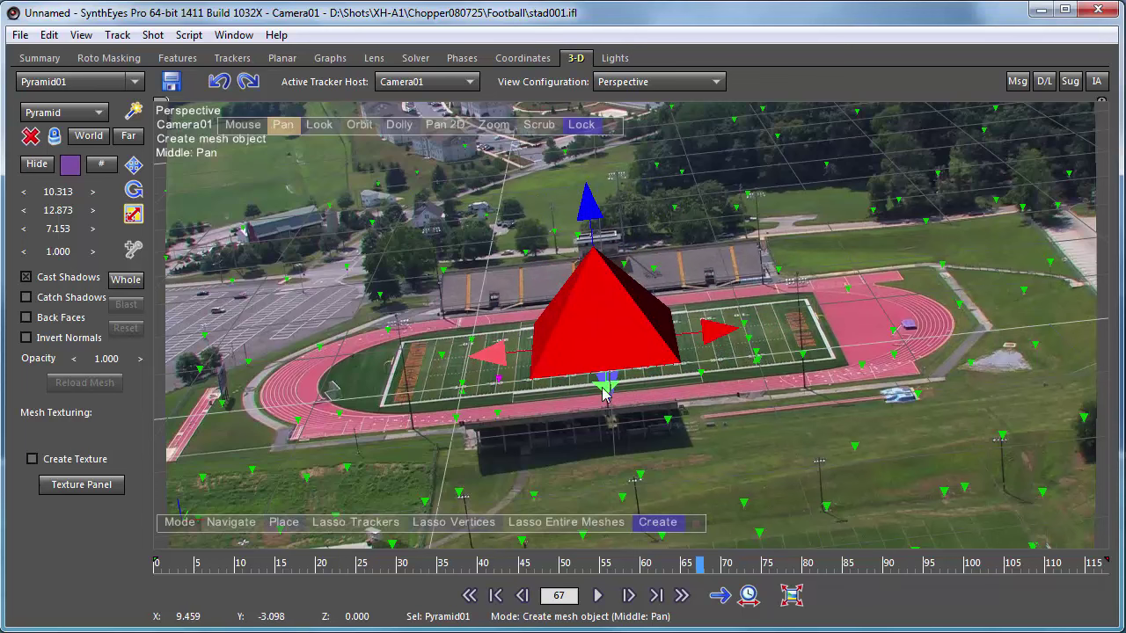
drag(606, 392, 606, 393)
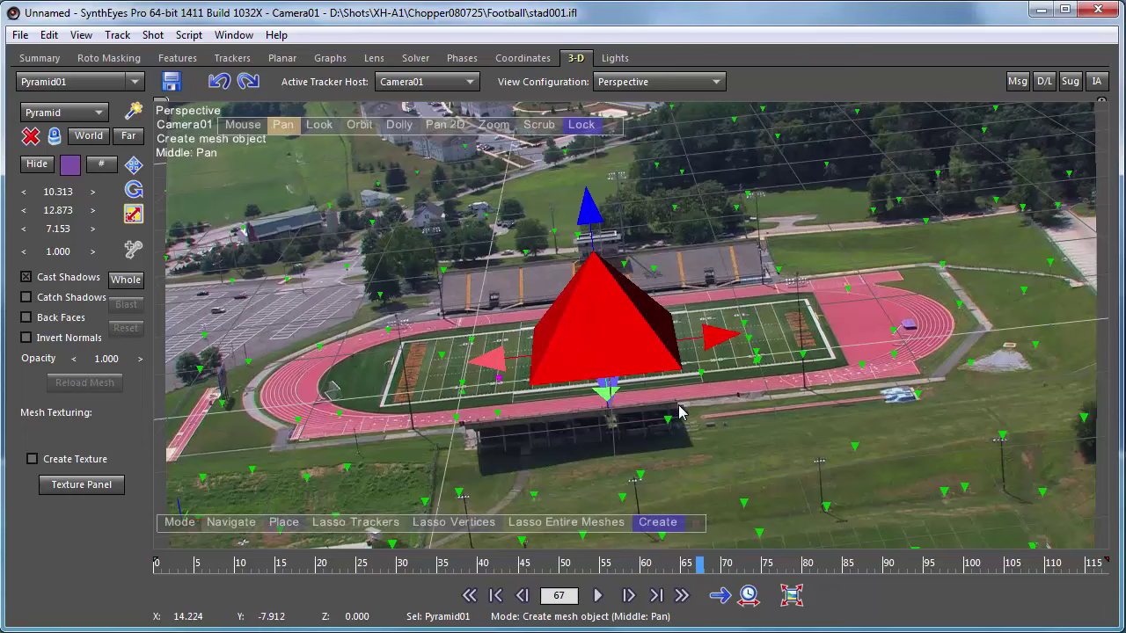
Scrub the shot through frame 100 to confirm the pyramid doesn't slide, then return to the wide view.
click(506, 563)
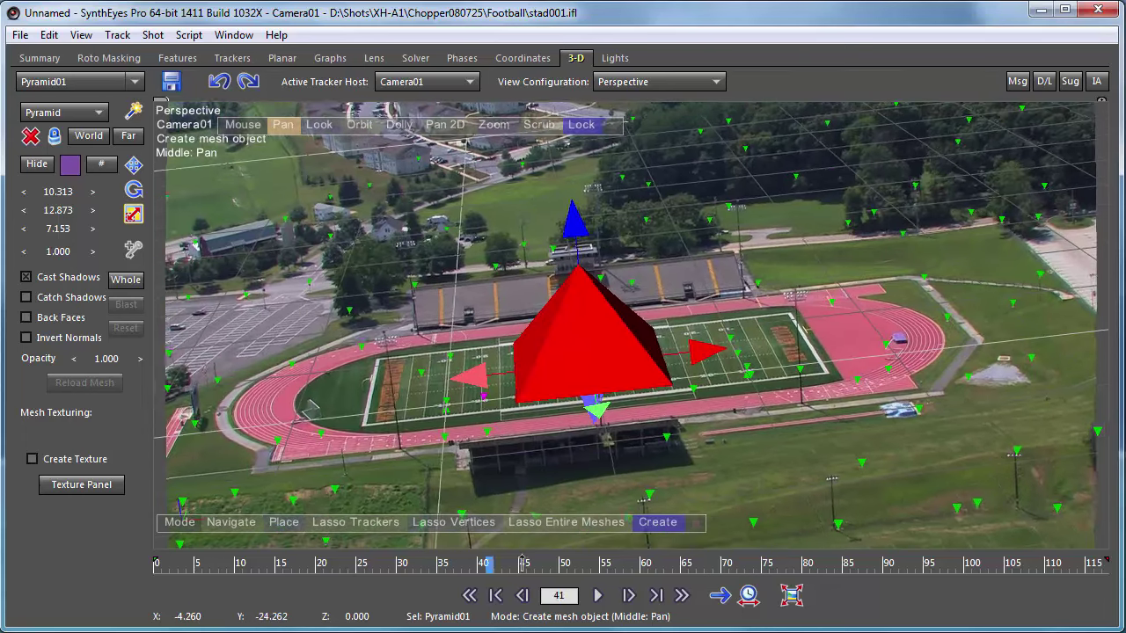
drag(541, 560, 971, 563)
scroll(697, 359, up, 5)
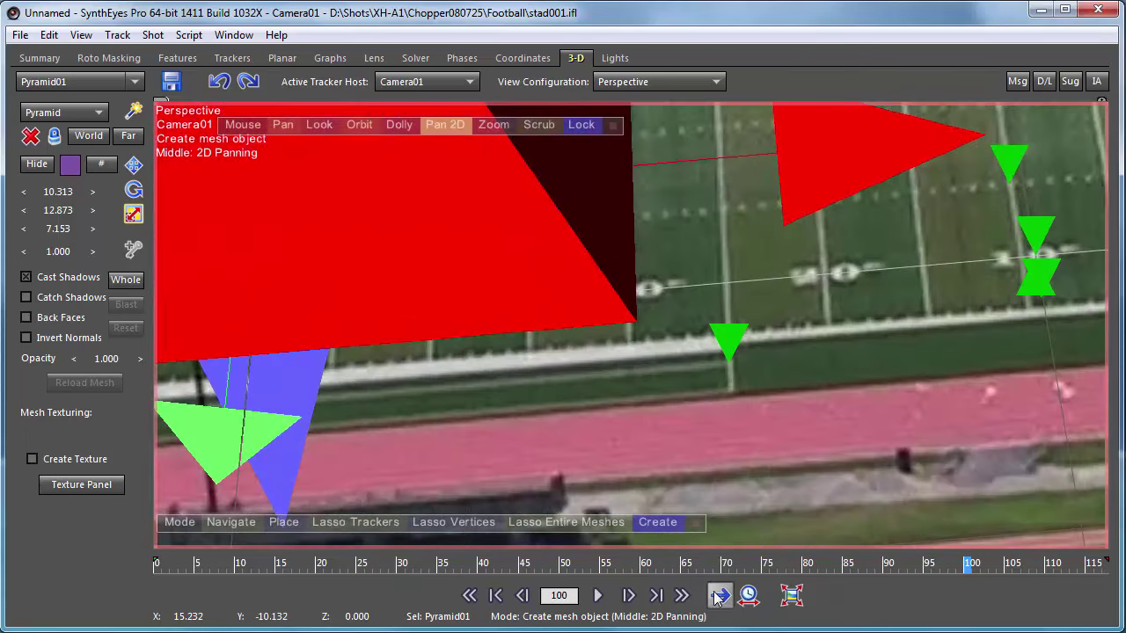
drag(971, 563, 856, 621)
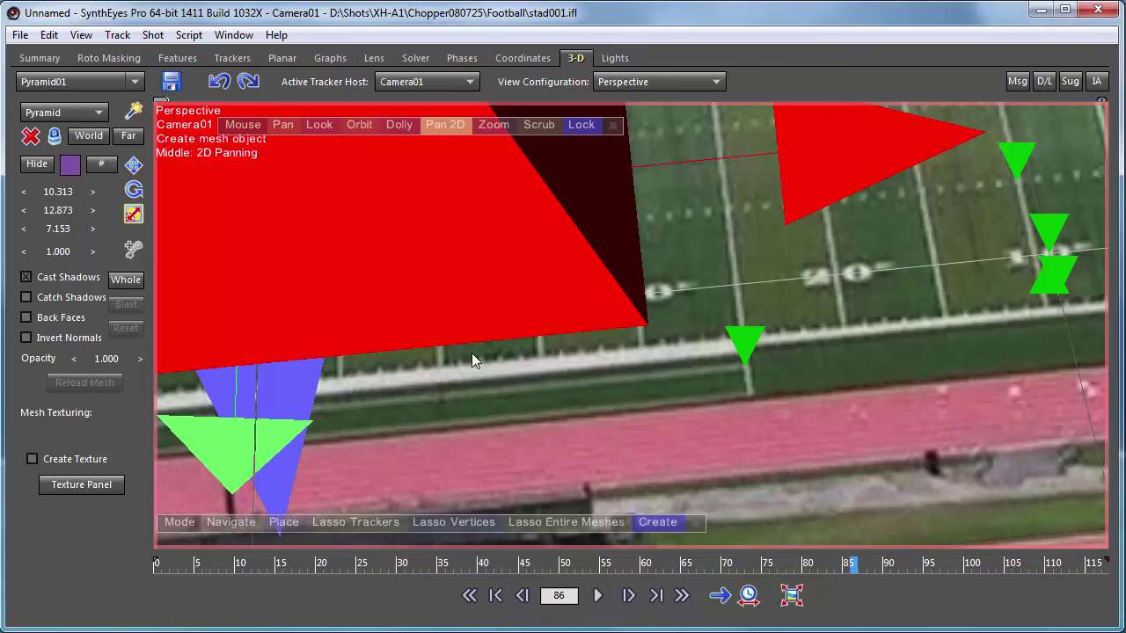
click(282, 125)
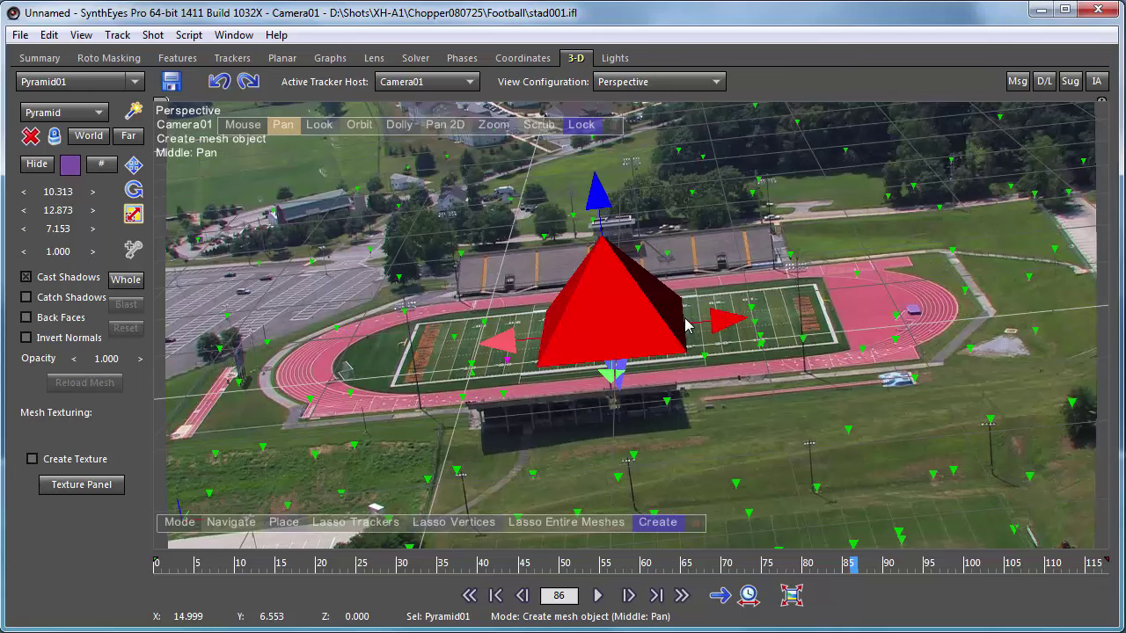
In the Trackers room, deselect the pyramid to show it purple and zoom in on its base.
click(232, 58)
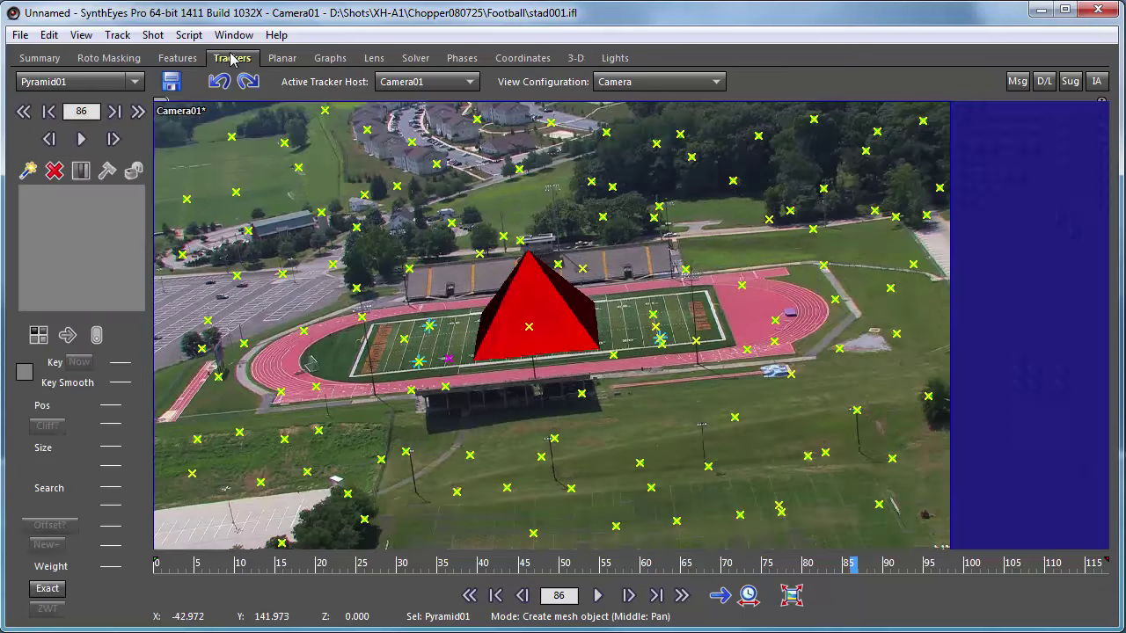
right_click(609, 324)
click(602, 328)
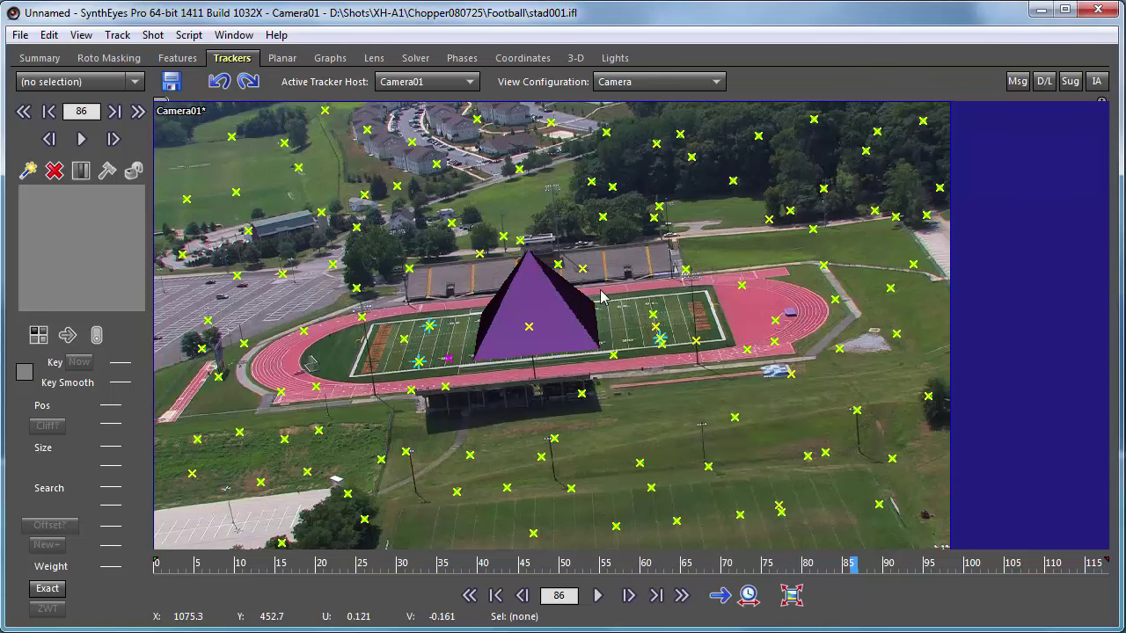
scroll(601, 324, up, 6)
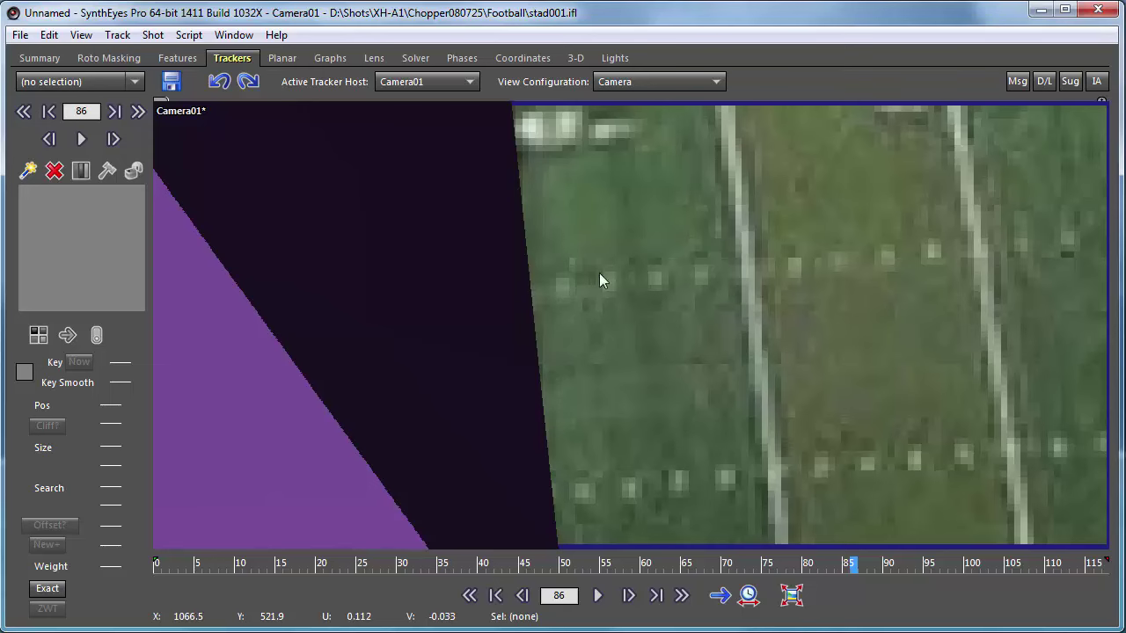
scroll(675, 273, down, 10)
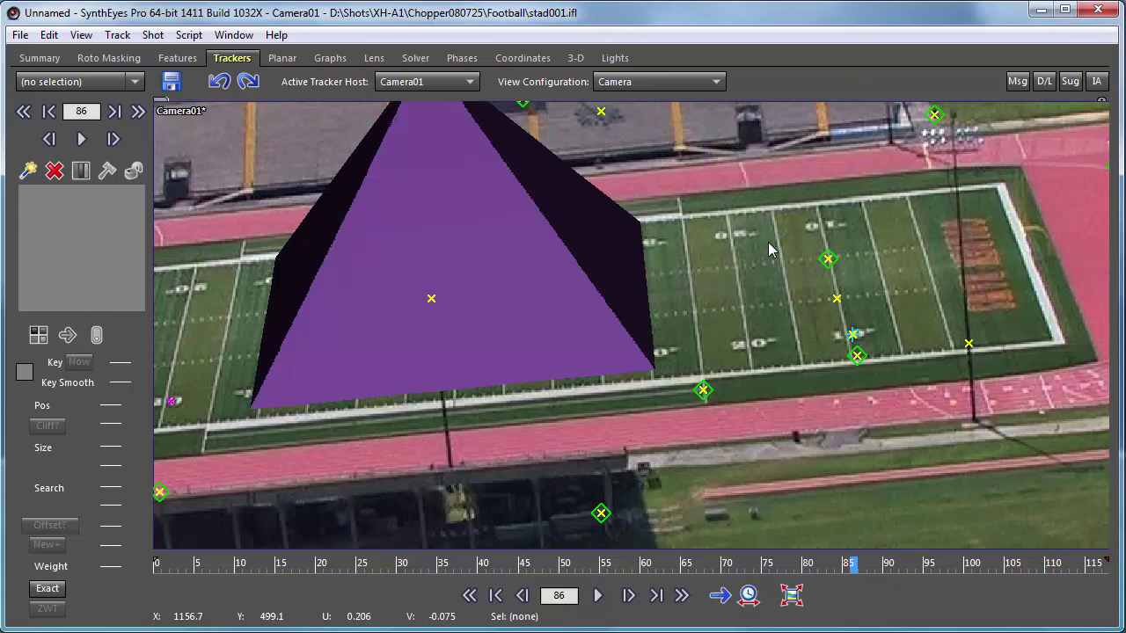
Go back to the 3-D room's perspective view of the purple pyramid, leaving the context menus unused.
right_click(593, 238)
click(534, 19)
click(575, 58)
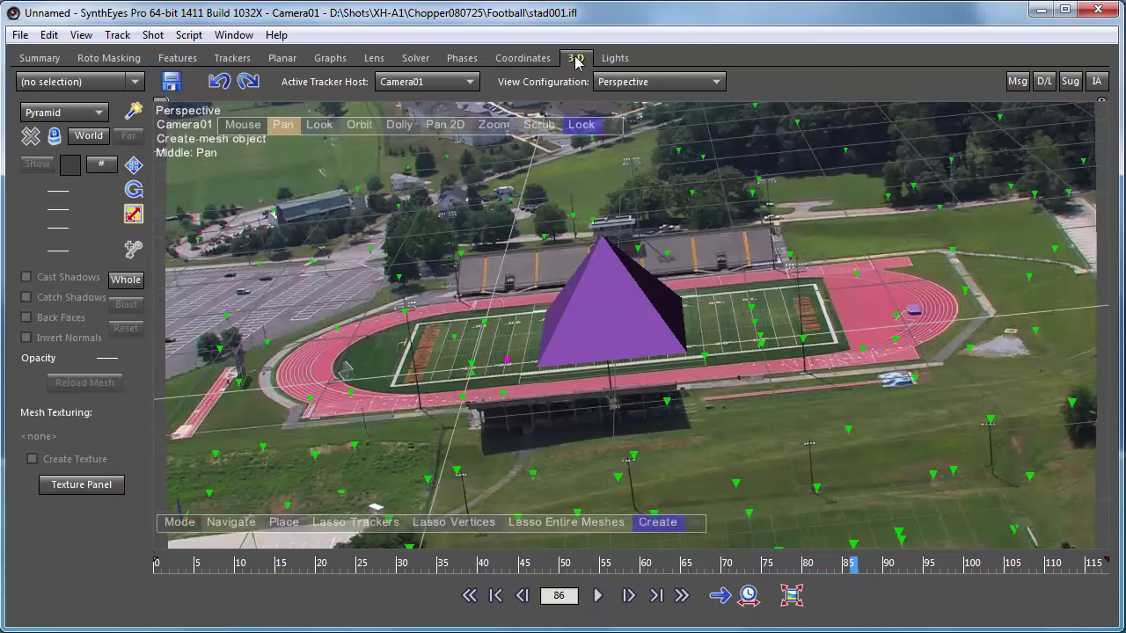
right_click(593, 235)
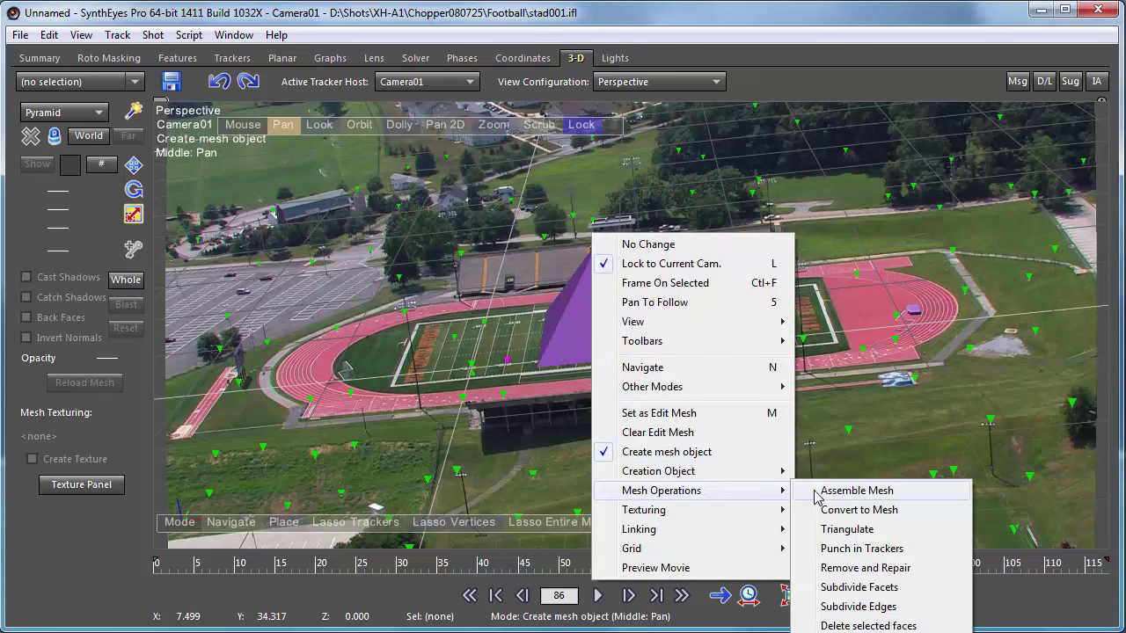
key(Escape)
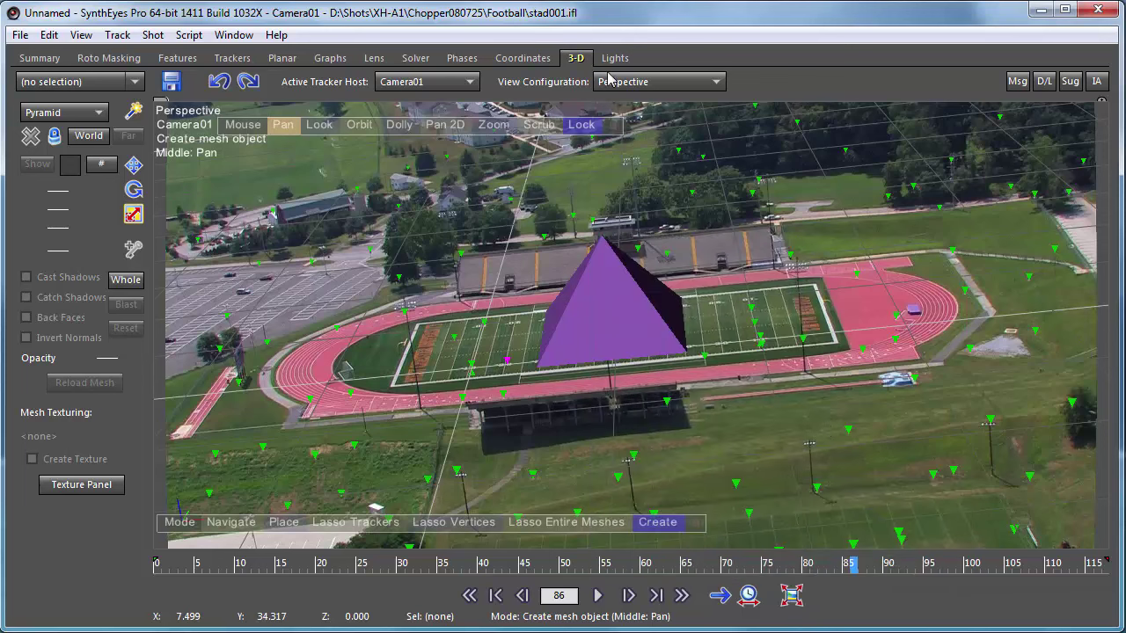